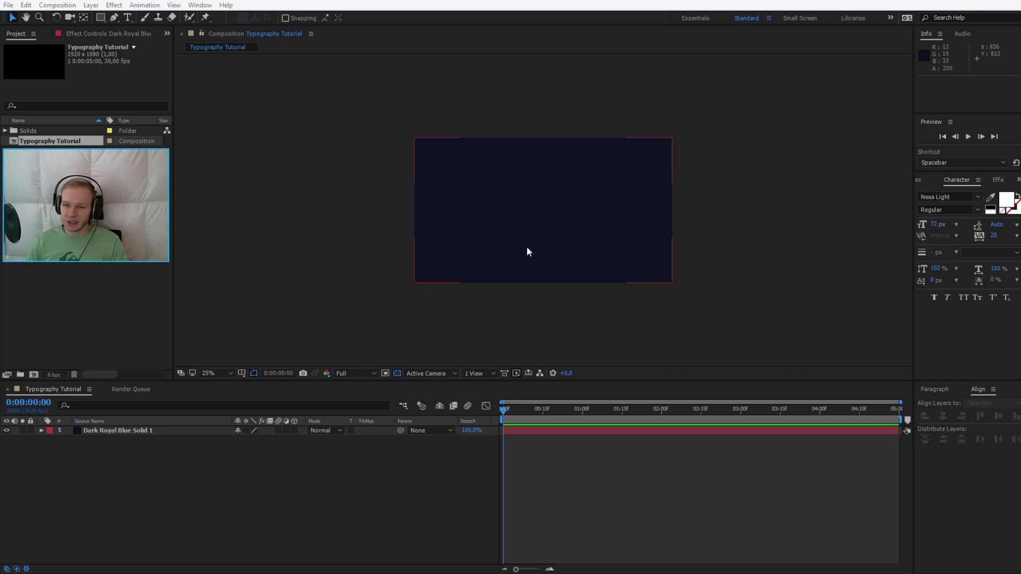
- Zoom the viewer to 50% and create a text layer reading 'Typo'
left_click(472, 306)
key("period")
key("h")
left_click_drag(499, 241, 499, 226)
key("v")
left_click(128, 17)
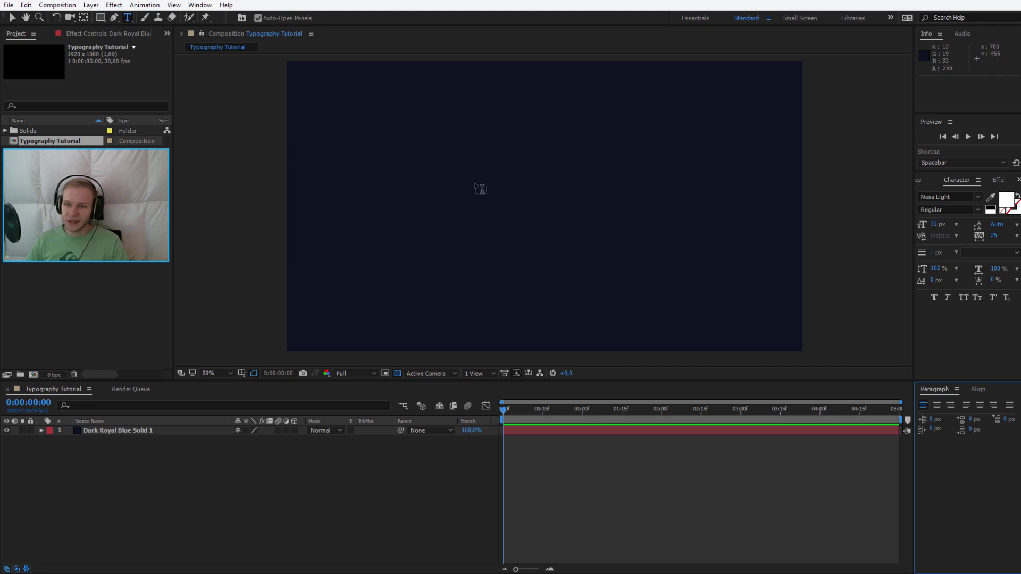
left_click(480, 189)
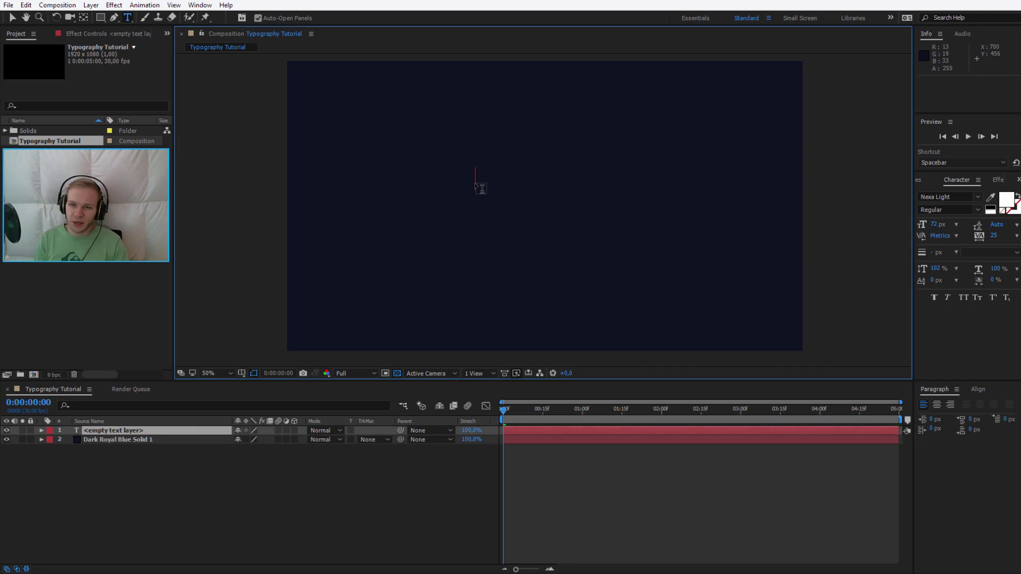
type("Typo")
- Set the text to Coolvetica, 182 px, with All Caps enabled
key("ctrl+a")
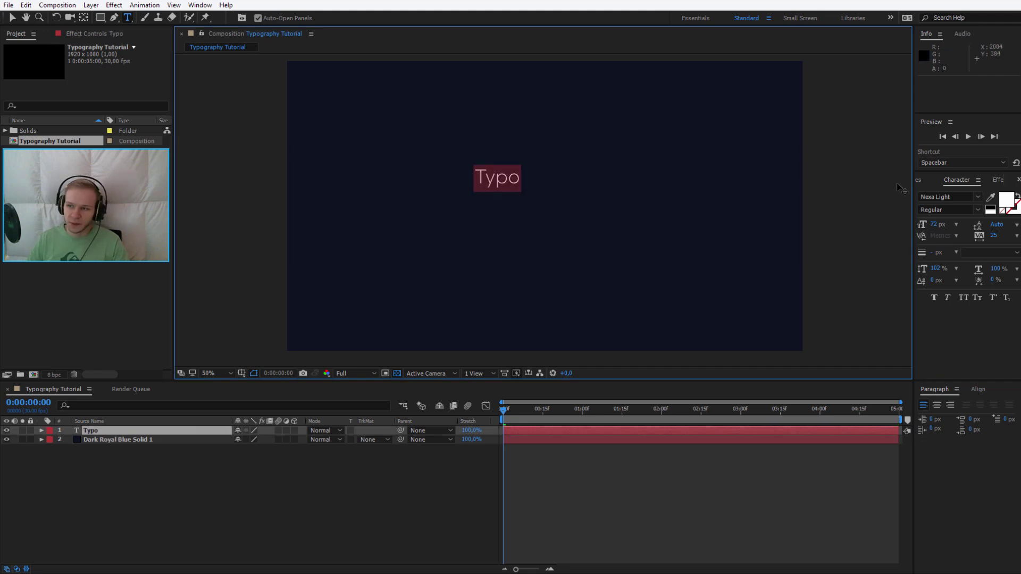
left_click(926, 196)
type("Coolvetica")
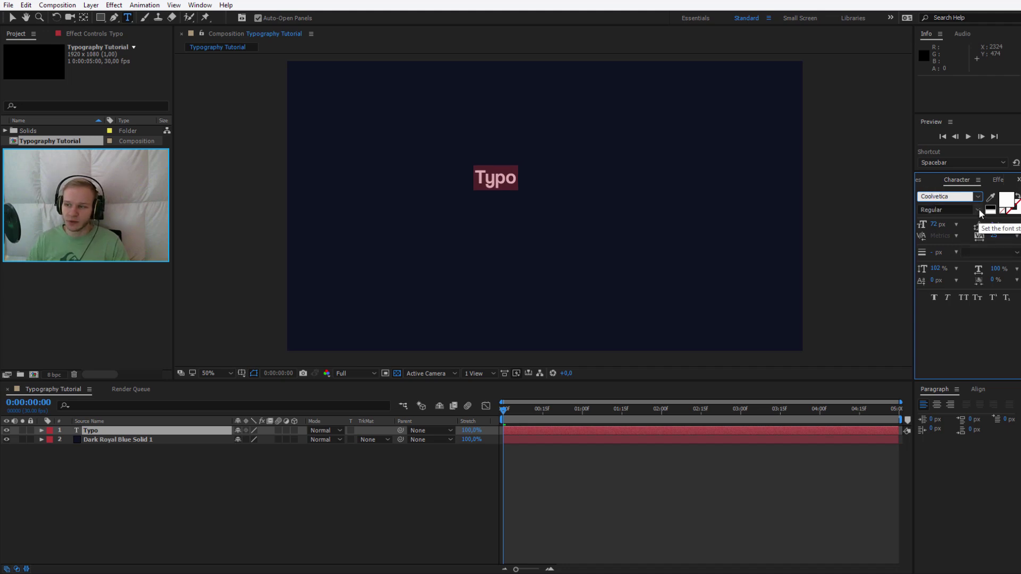
left_click(979, 209)
left_click_drag(939, 226, 978, 302)
left_click(964, 298)
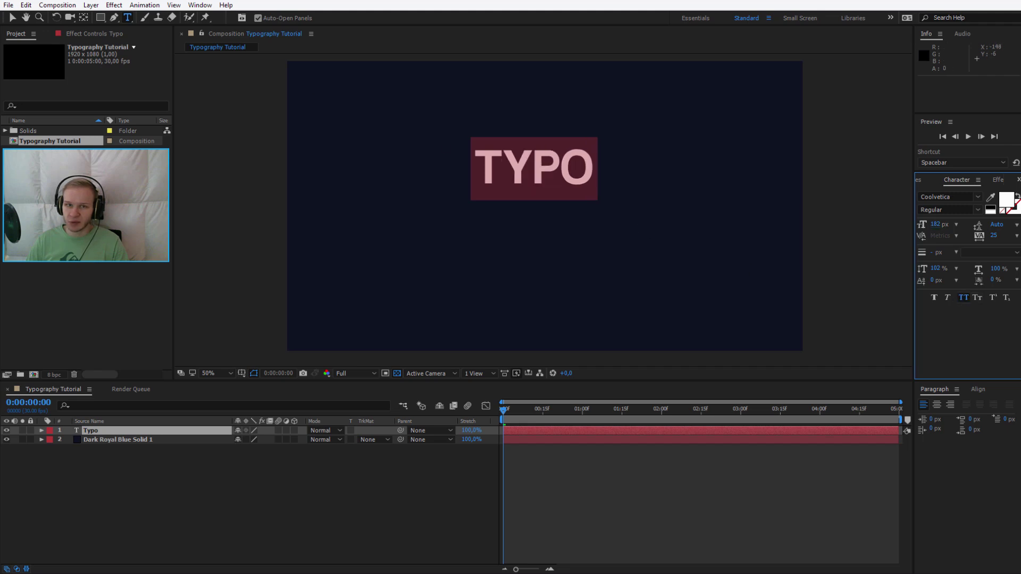
- Duplicate the Typo layer, move the copy below TYPO and retype it as 'text'
left_click(10, 21)
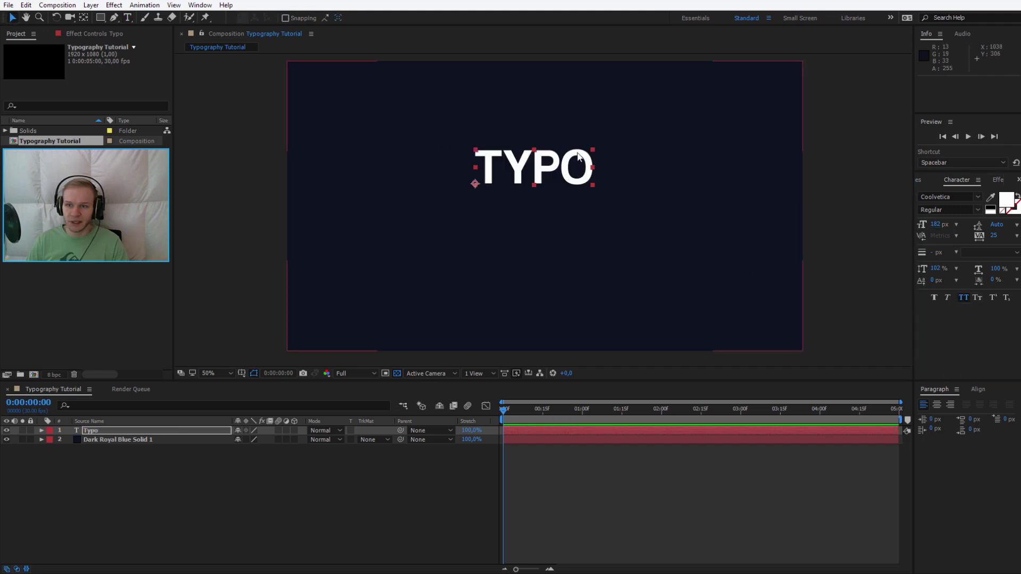
left_click(101, 437)
key("ctrl+d")
left_click_drag(484, 176, 521, 222)
double_click(520, 208)
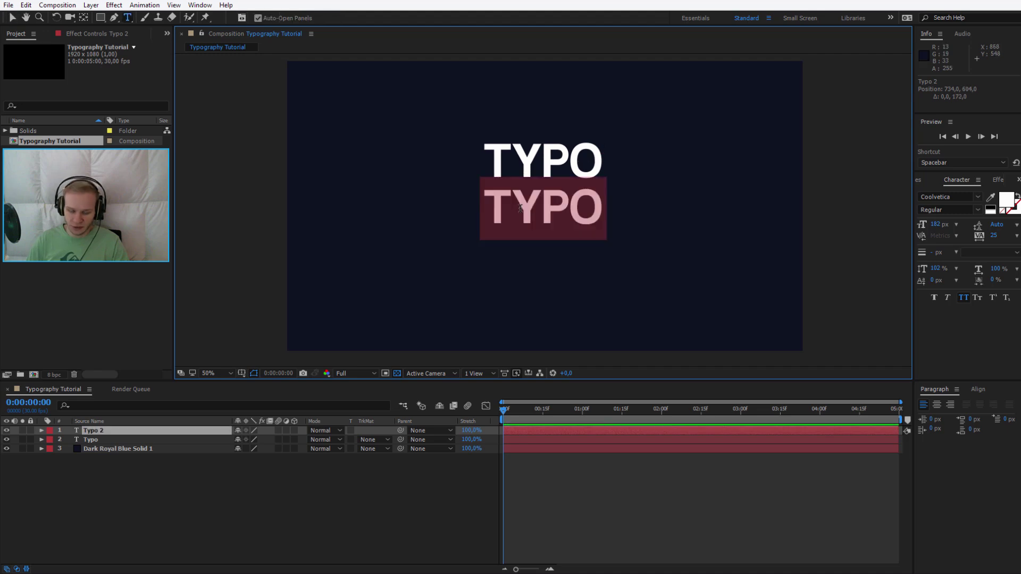
type("text")
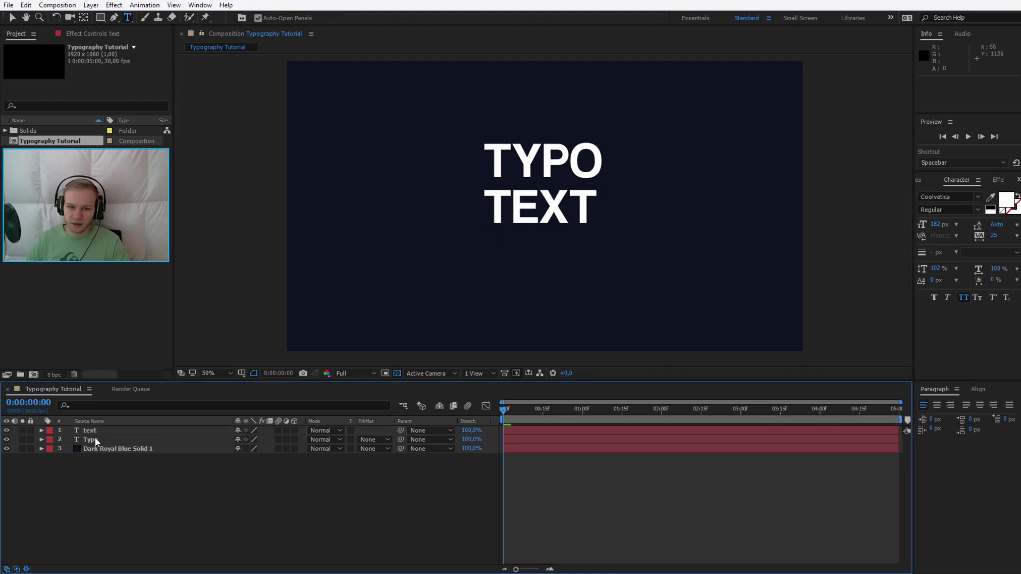
- Duplicate the text layer and move the copy lower to form a third line
left_click(95, 434)
key("ctrl+d")
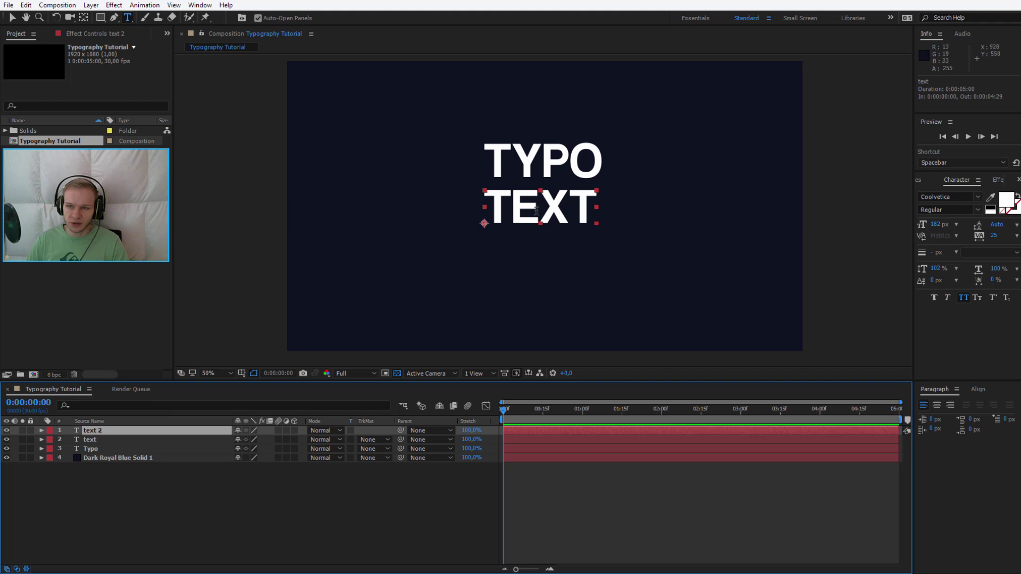
key("v")
left_click_drag(536, 211, 536, 264)
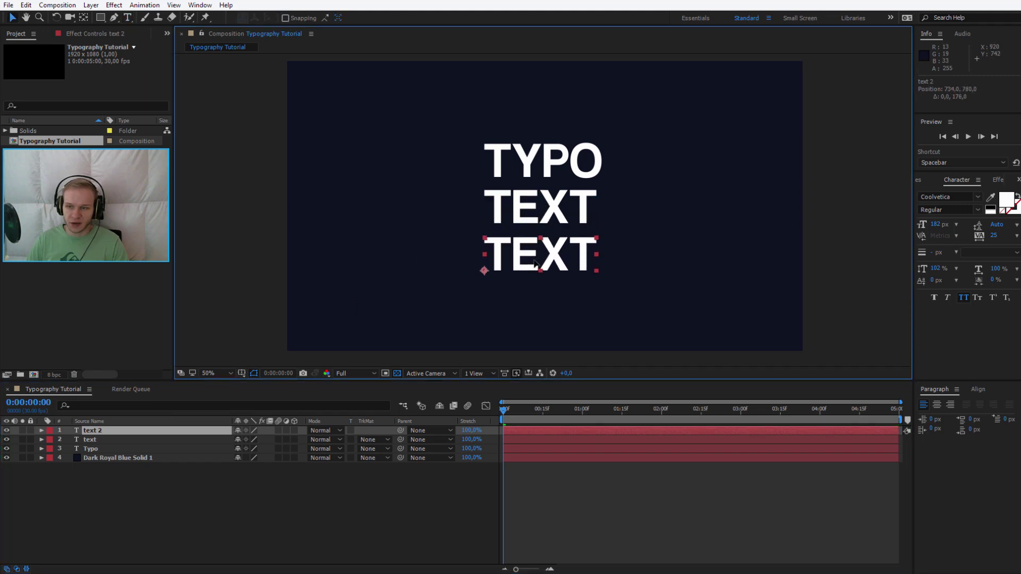
double_click(536, 255)
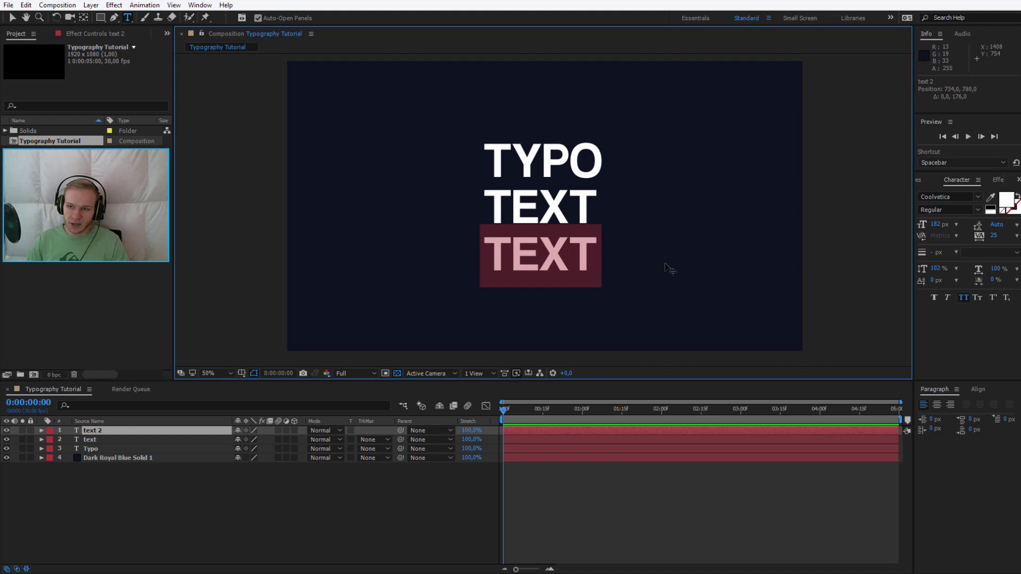
- Retype the third line as 'tutorial', then align all three lines horizontally and move them up
type("tutorial")
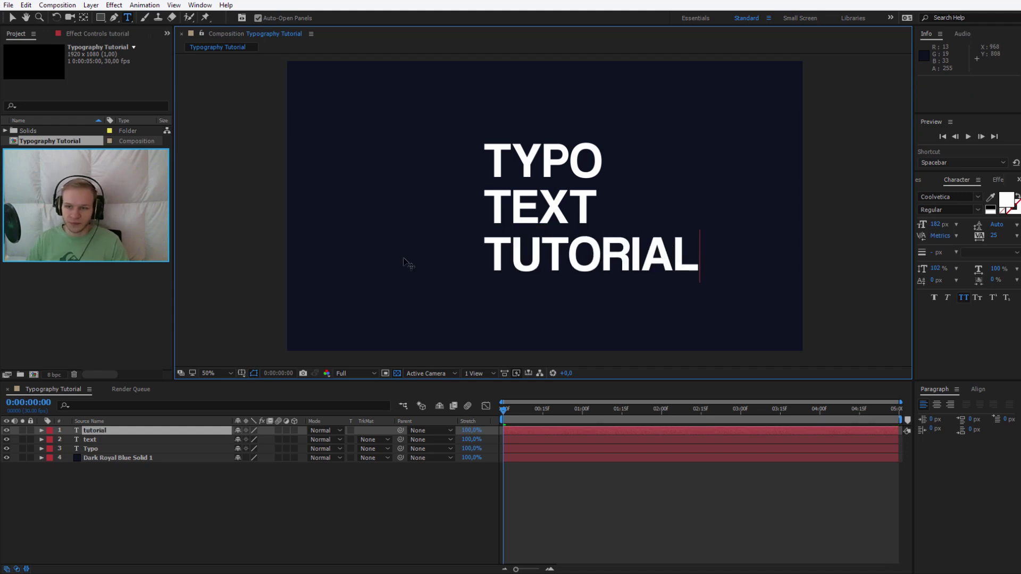
left_click(372, 449)
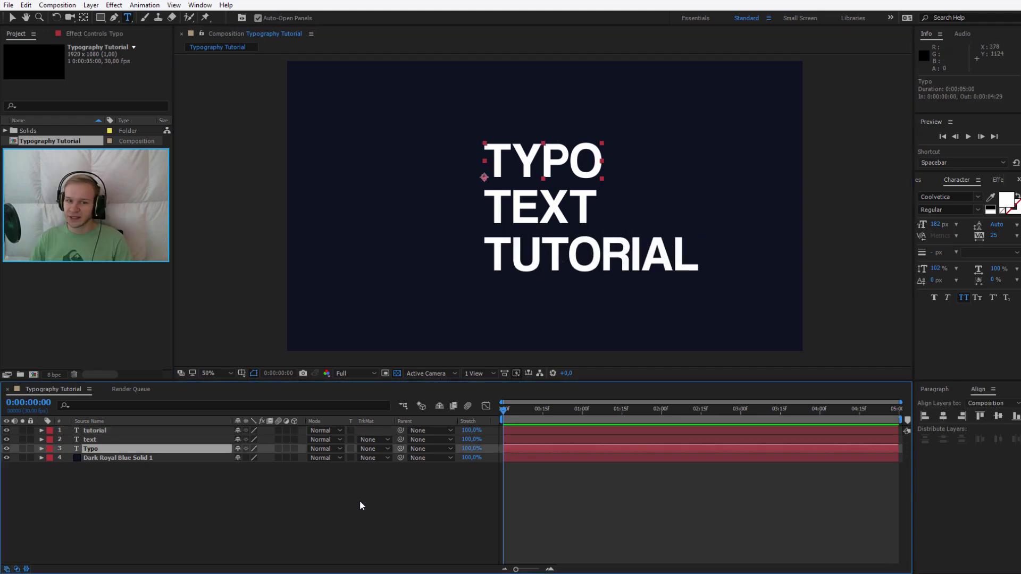
left_click(101, 440, "shift")
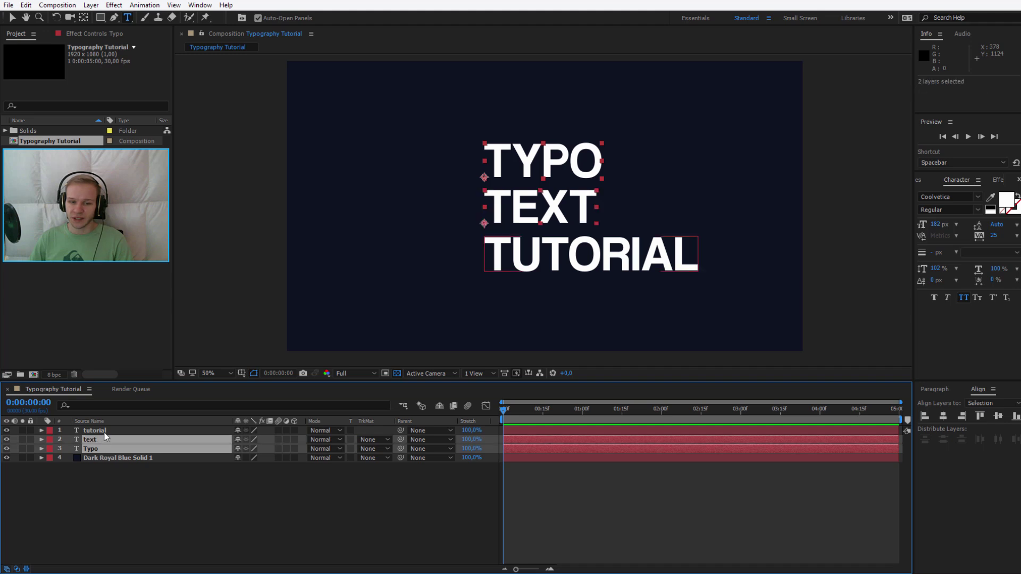
left_click(127, 430, "shift")
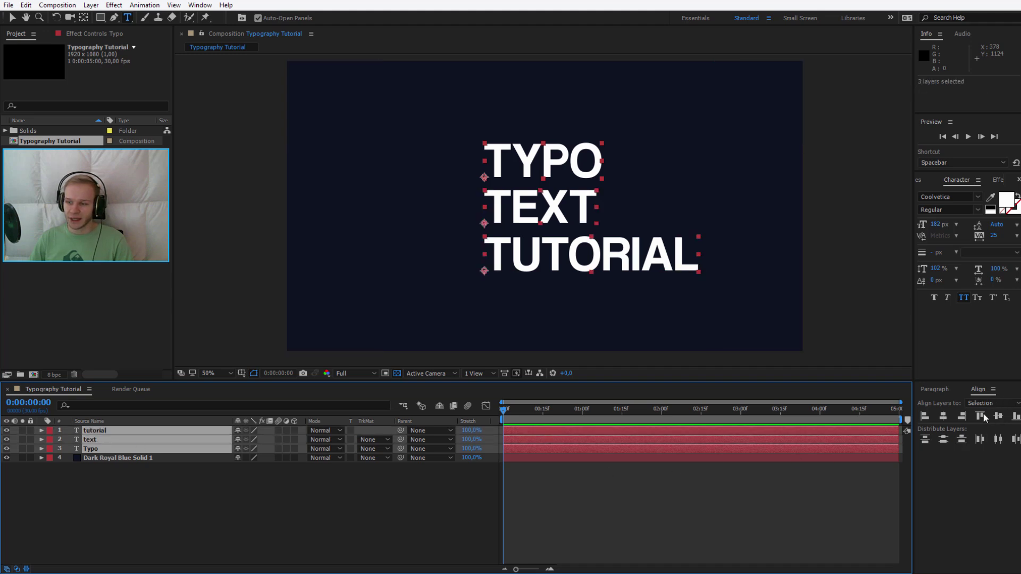
left_click(944, 415)
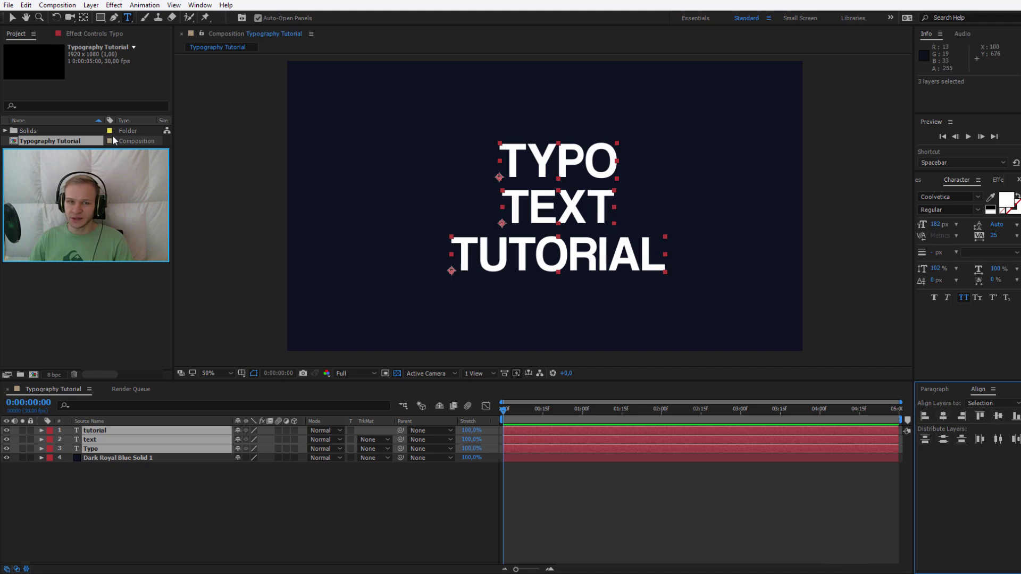
key("v")
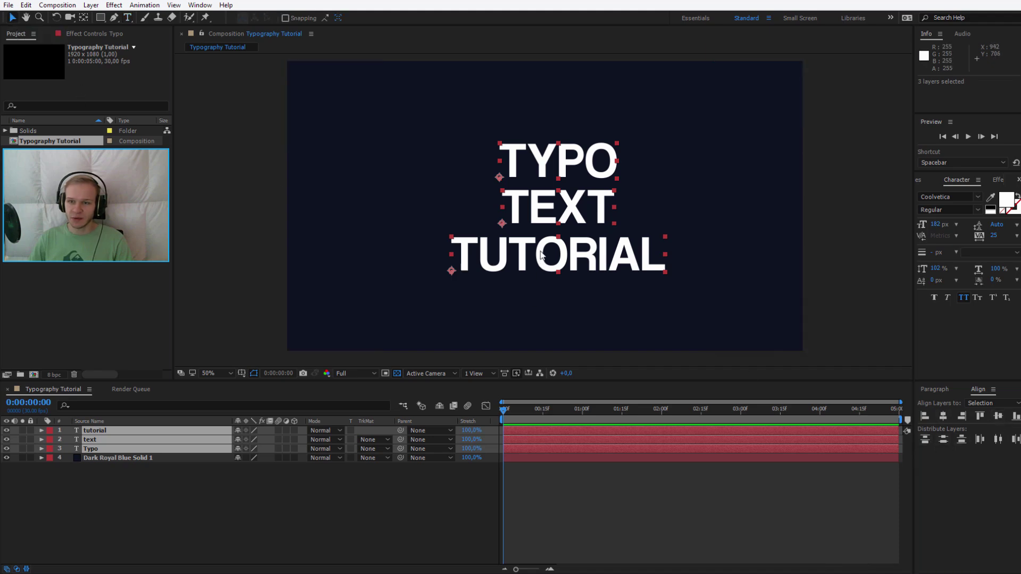
left_click_drag(539, 255, 533, 244)
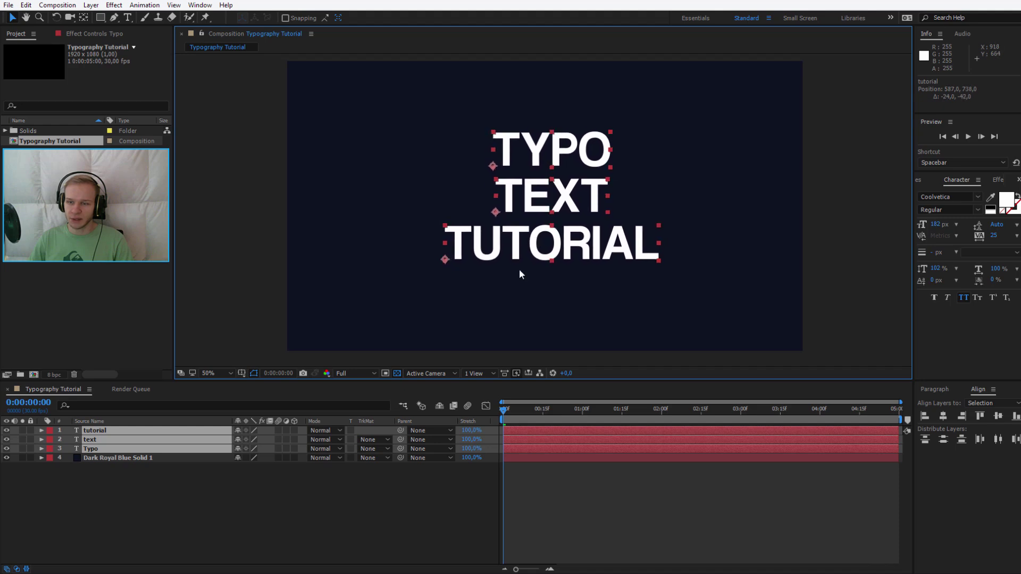
- Enlarge TEXT to 229 px and centre TEXT, TYPO and TUTORIAL horizontally in the frame
left_click(519, 273)
left_click(566, 208)
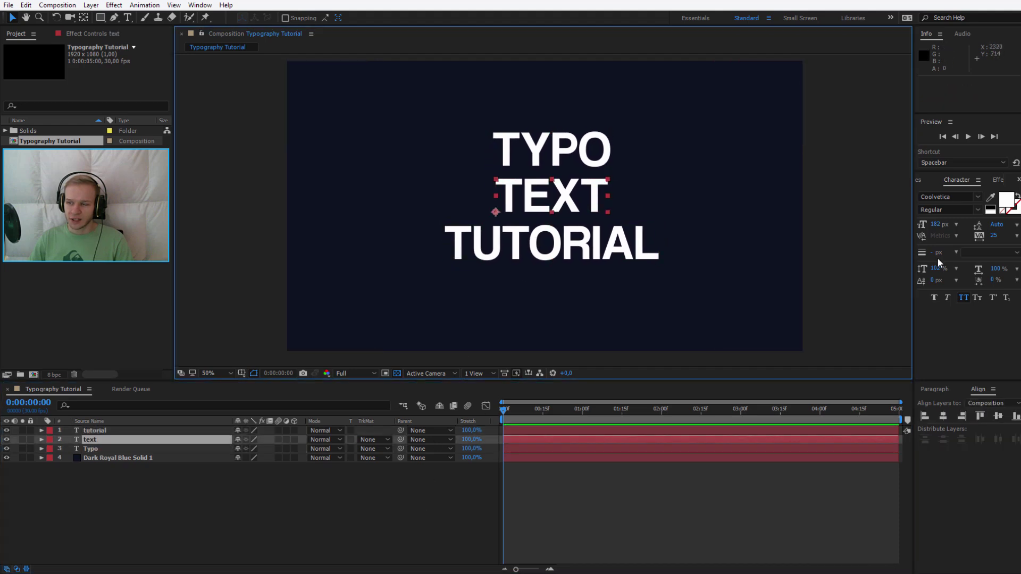
left_click_drag(940, 229, 550, 196)
left_click(944, 417)
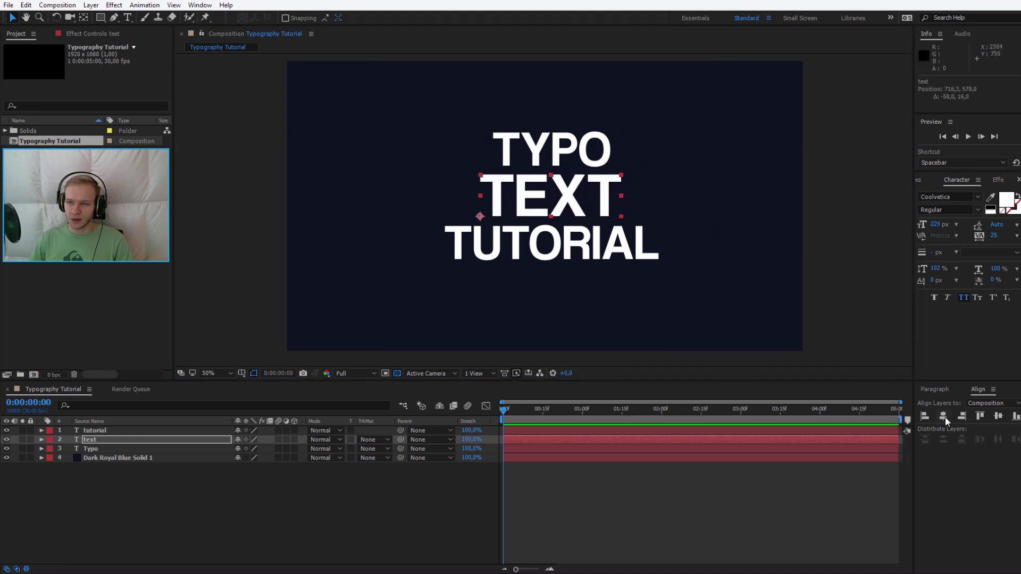
key("ctrl+Down")
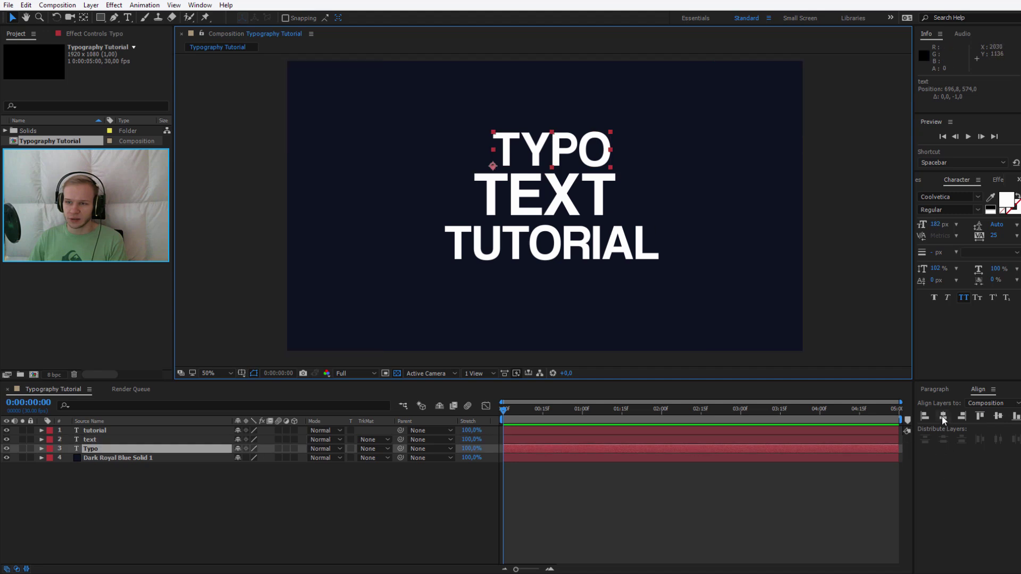
left_click(944, 417)
key("ctrl+Up")
key("ctrl+Up")
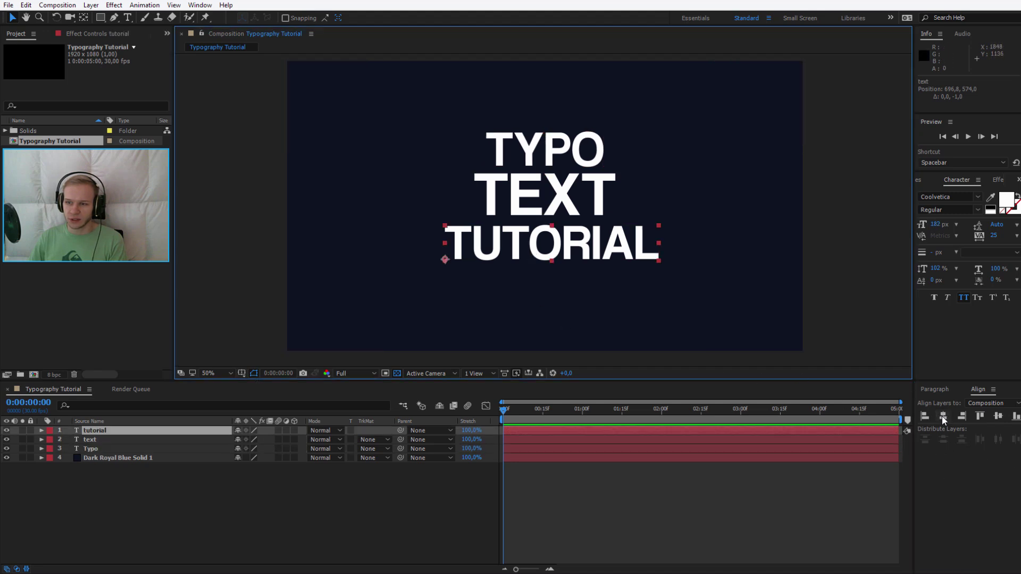
left_click(944, 417)
key("ctrl+shift+Down")
key("ctrl+shift+Down")
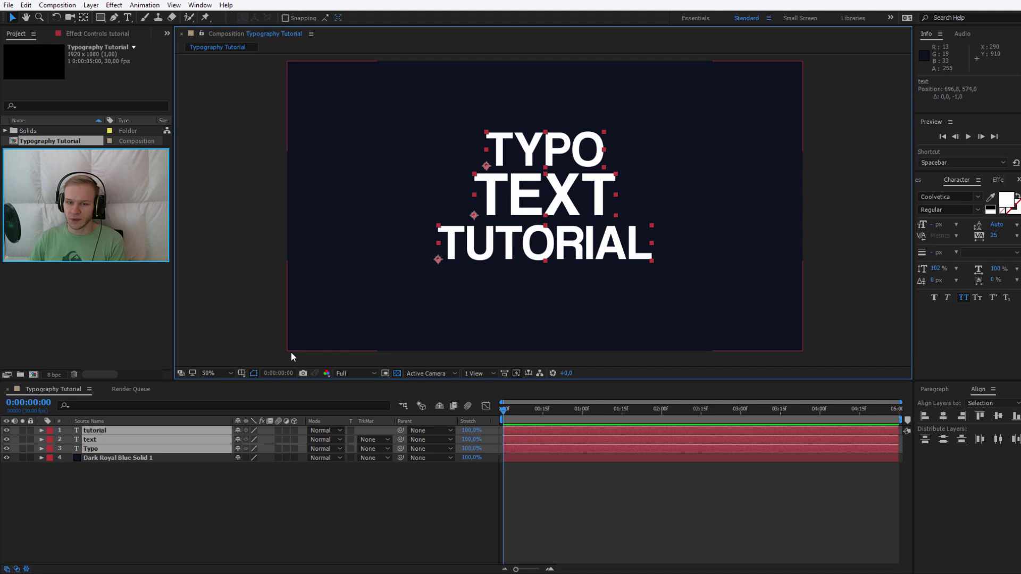
- Show the title/action safe guides to check the layout, then hide them and deselect
left_click(253, 375)
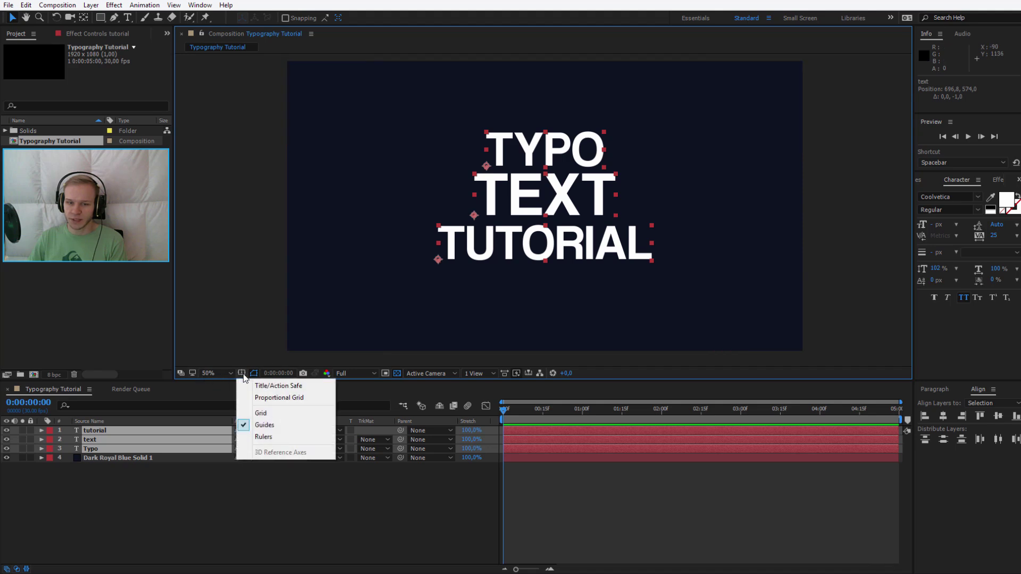
left_click(268, 385)
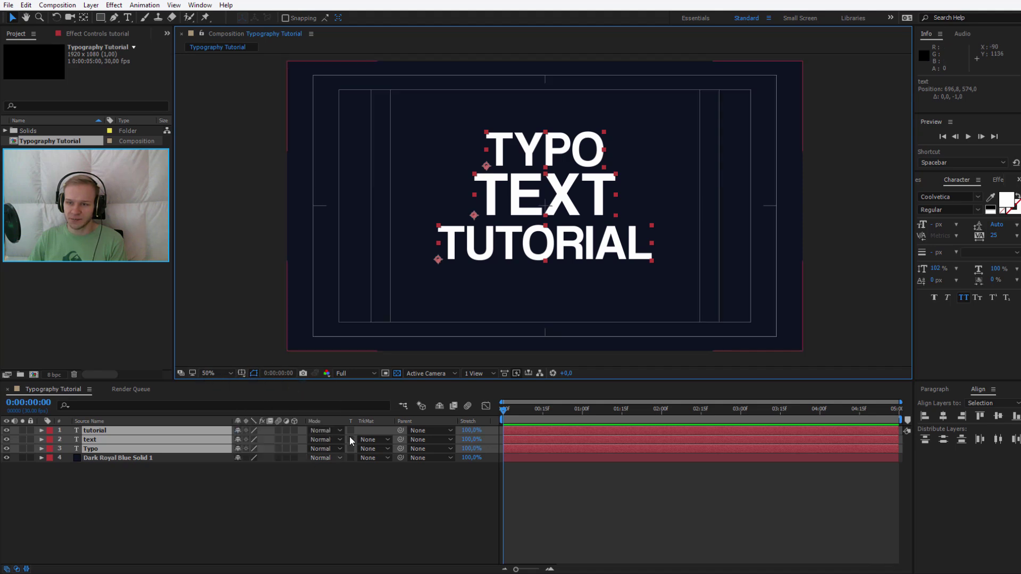
left_click(242, 373)
left_click(255, 386)
left_click(312, 511)
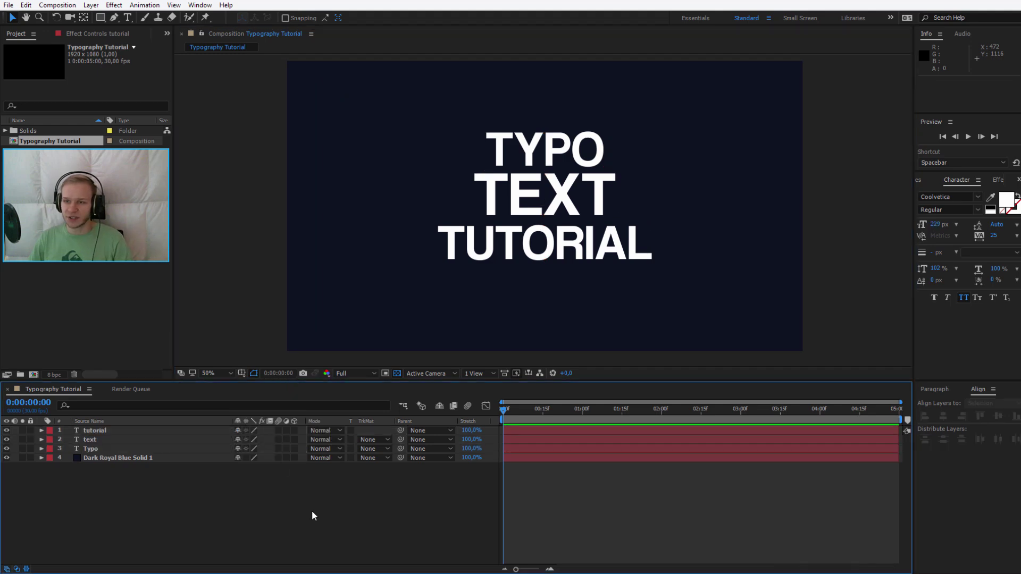
- Sample a pale pinkish-beige fill colour for the TEXT line with the eyedropper
left_click(567, 187)
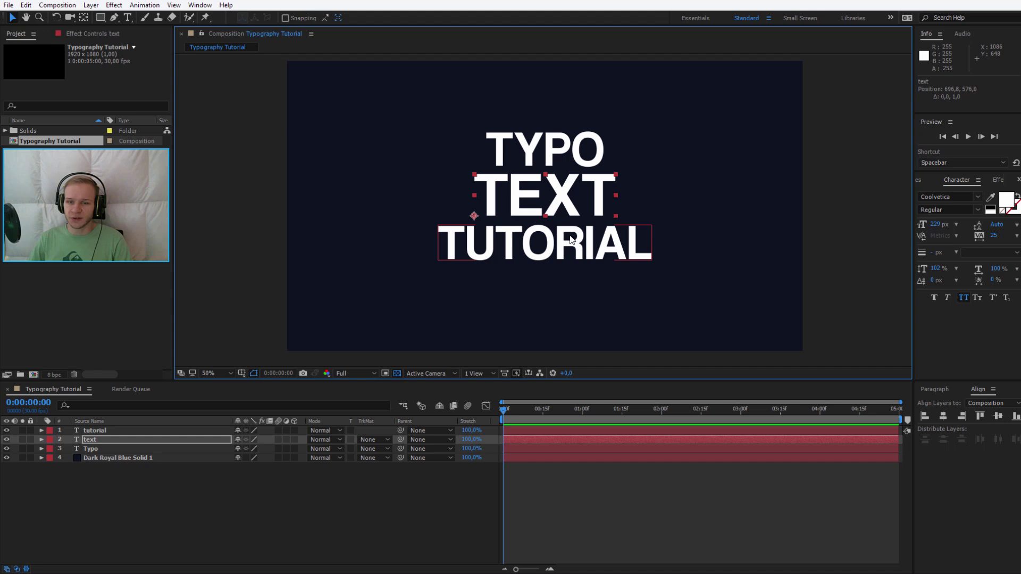
left_click(110, 443)
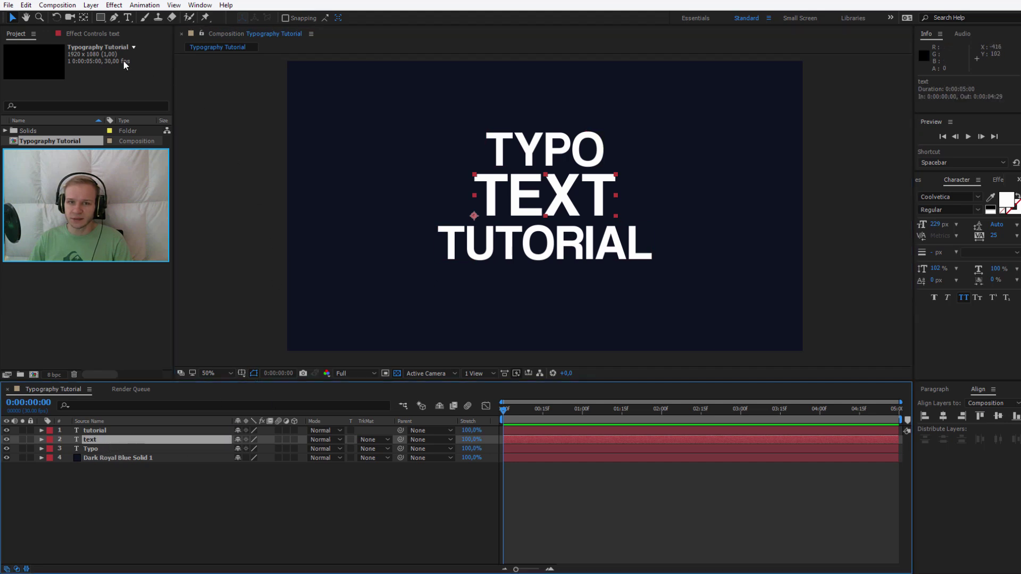
left_click(128, 17)
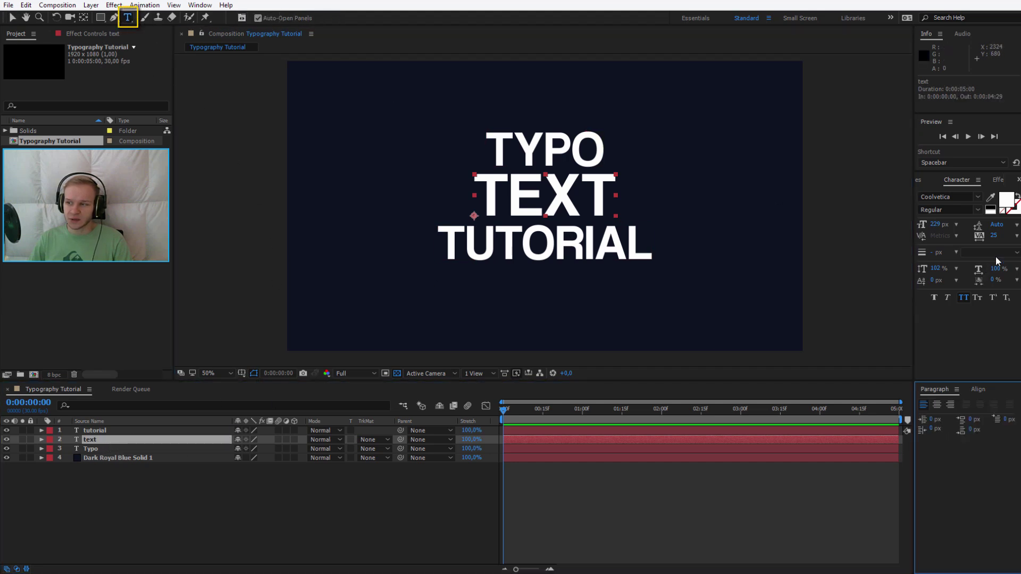
left_click(992, 197)
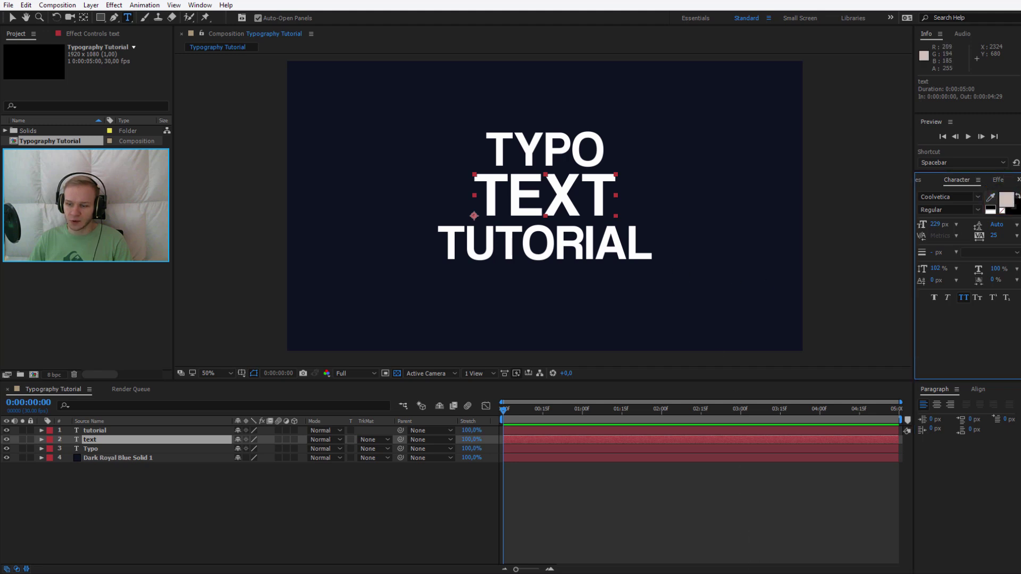
left_click(383, 526)
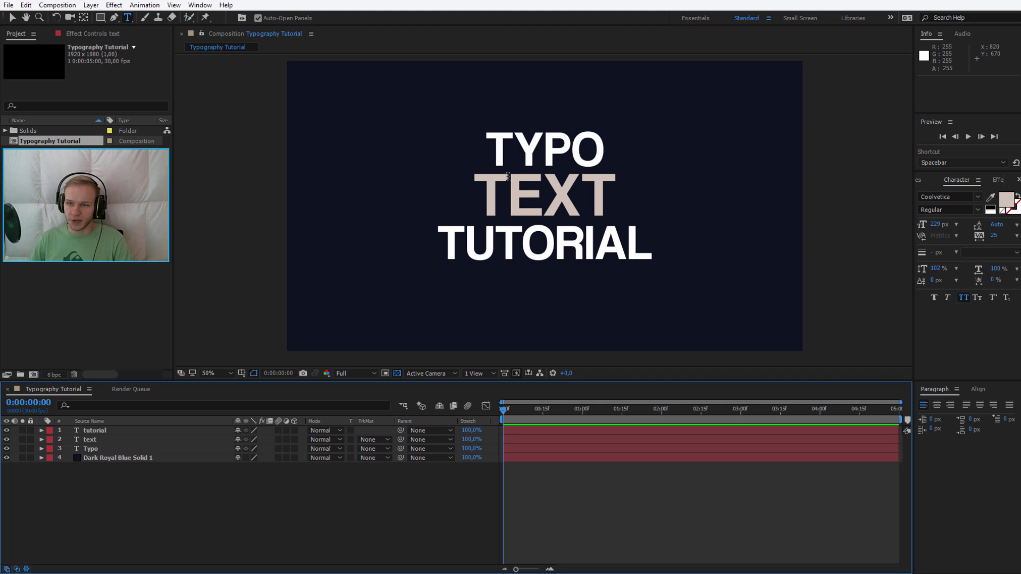
- Edit the TUTORIAL text's fill colour but finish with it still white
left_click(529, 246)
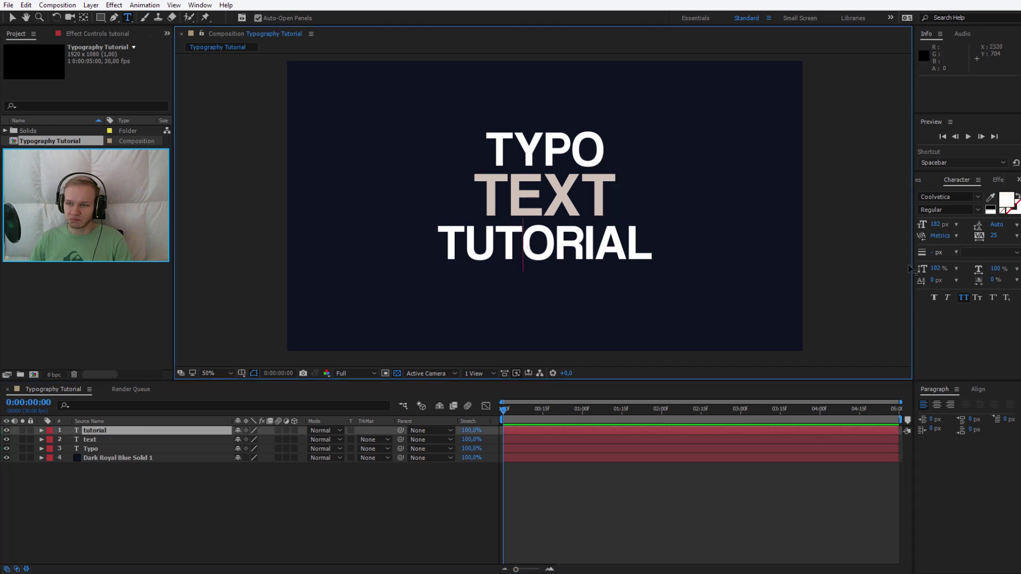
key("ctrl+a")
left_click(991, 197)
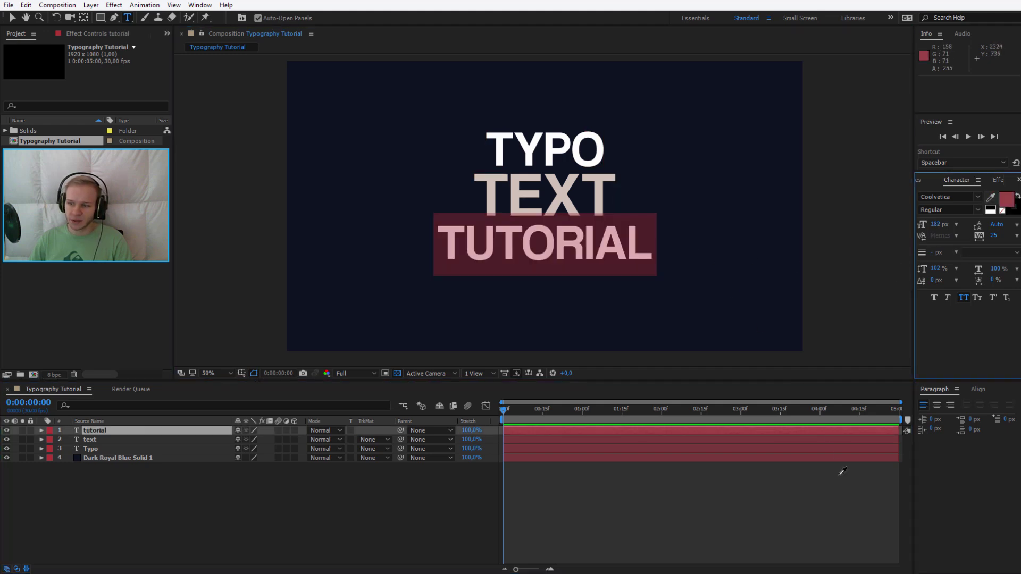
left_click(699, 454)
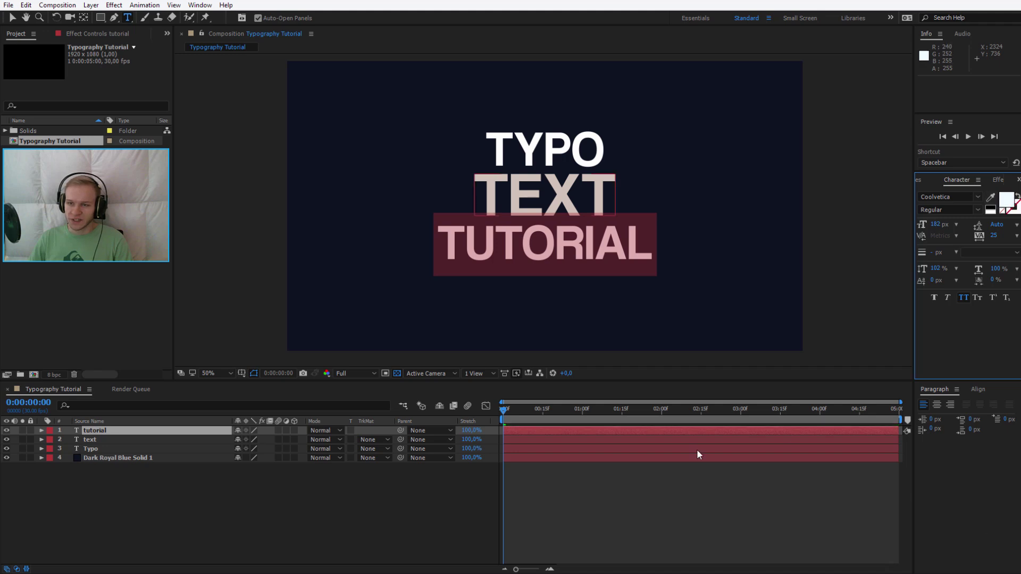
left_click(339, 551)
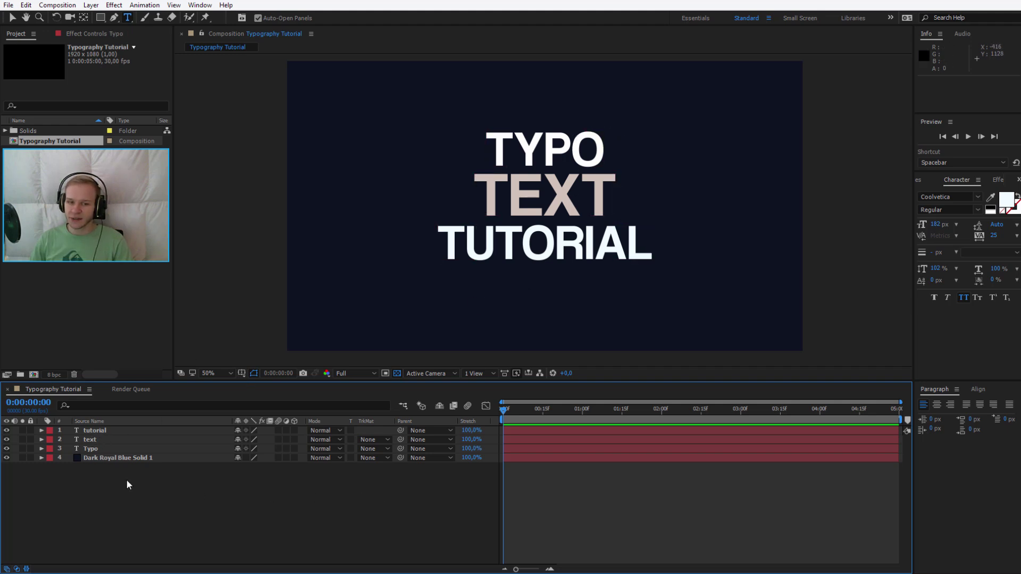
- Pre-compose the Typo, text and tutorial layers one by one, accepting the default comp names
left_click(95, 449)
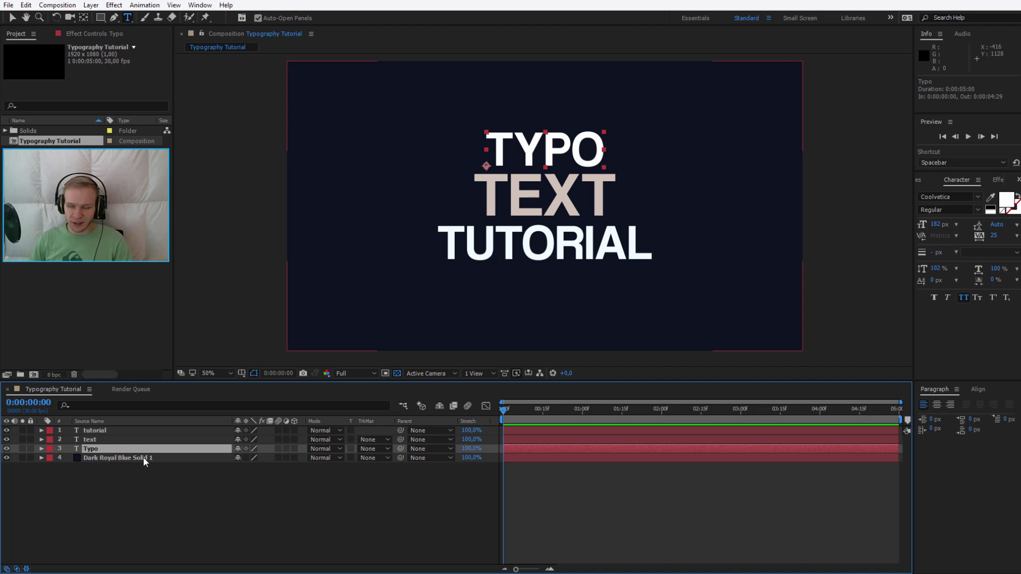
right_click(113, 449)
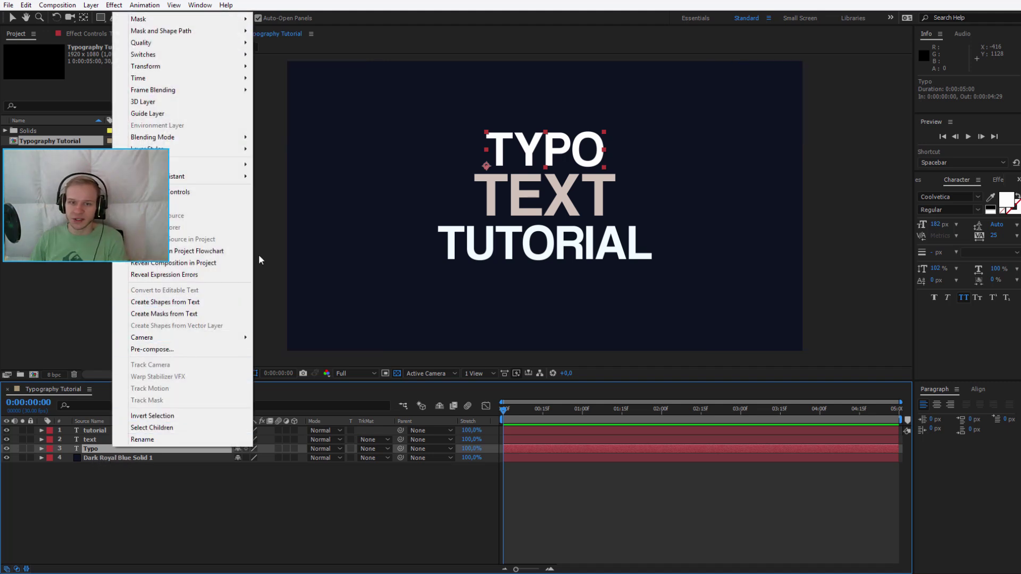
left_click(214, 350)
key("Return")
right_click(105, 440)
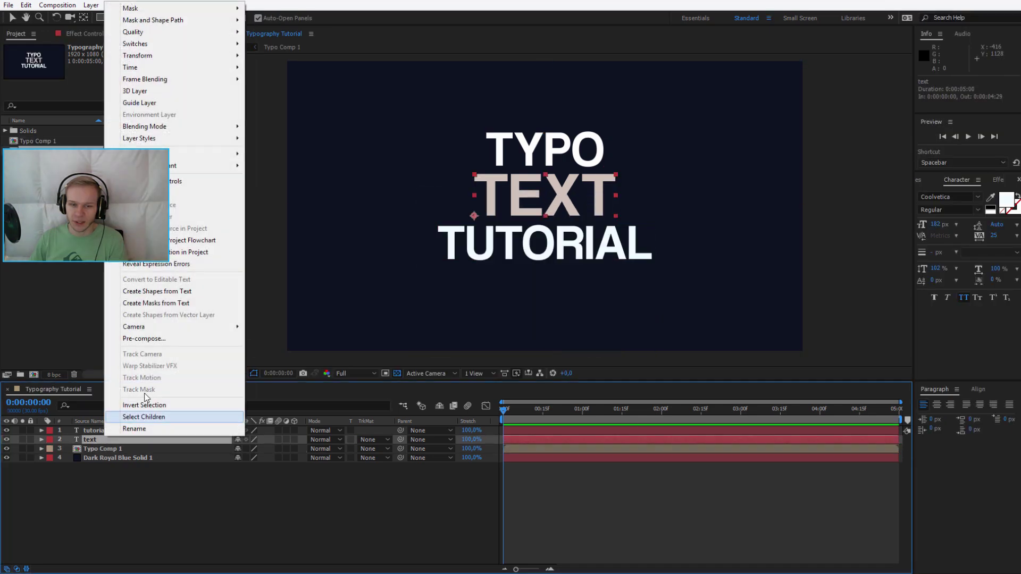
left_click(178, 337)
key("Return")
right_click(113, 431)
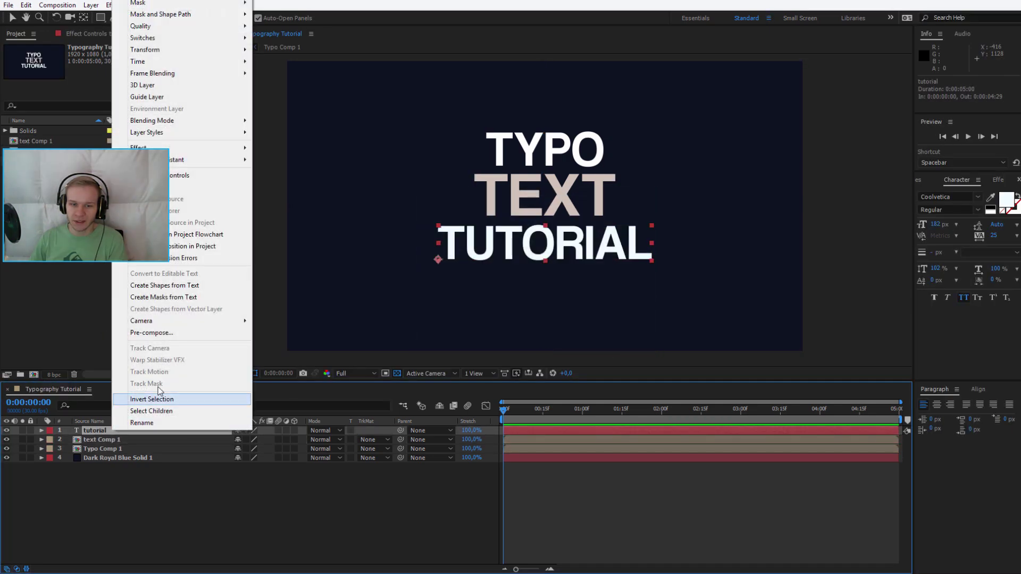
left_click(152, 332)
key("Return")
- Reveal Position on all three comps and enable their Position stopwatches at 0:00
left_click(124, 449)
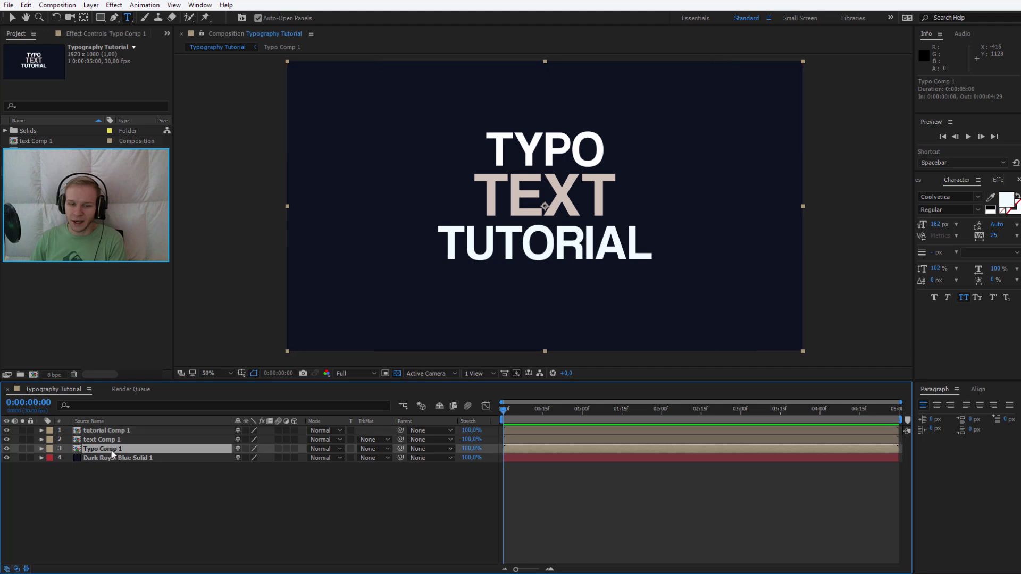
key("p")
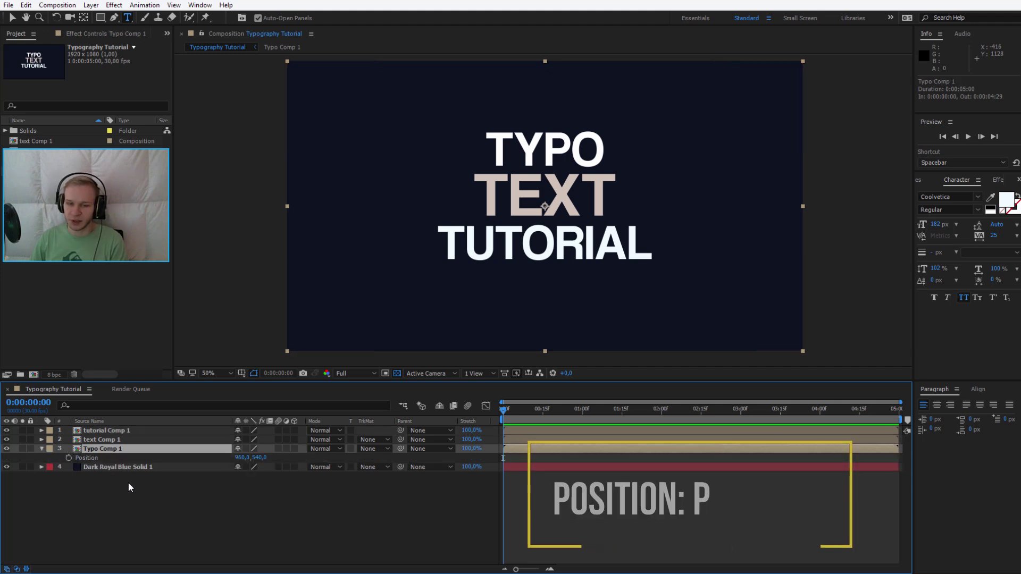
left_click(141, 430, "shift")
key("p")
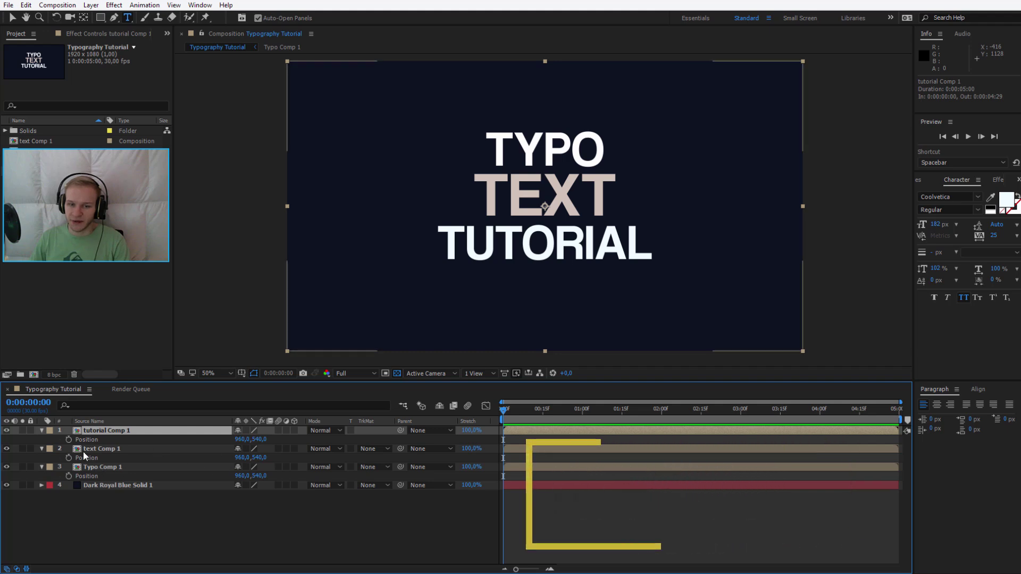
left_click(68, 439)
left_click(69, 458)
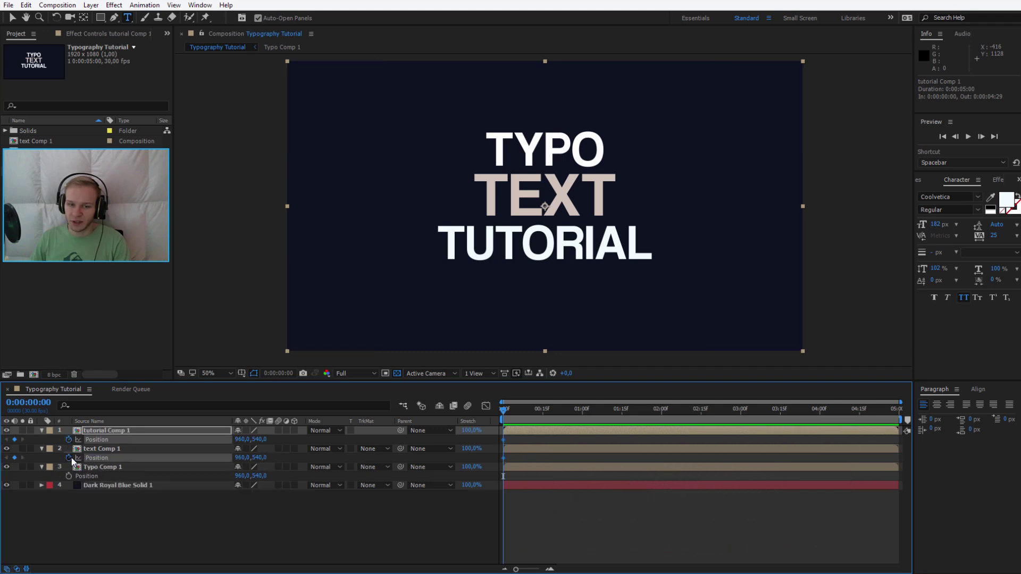
left_click(69, 477)
- Zoom the viewer to 25% and set Position X to -400 for Typo, text and tutorial comps
key("comma")
key("comma")
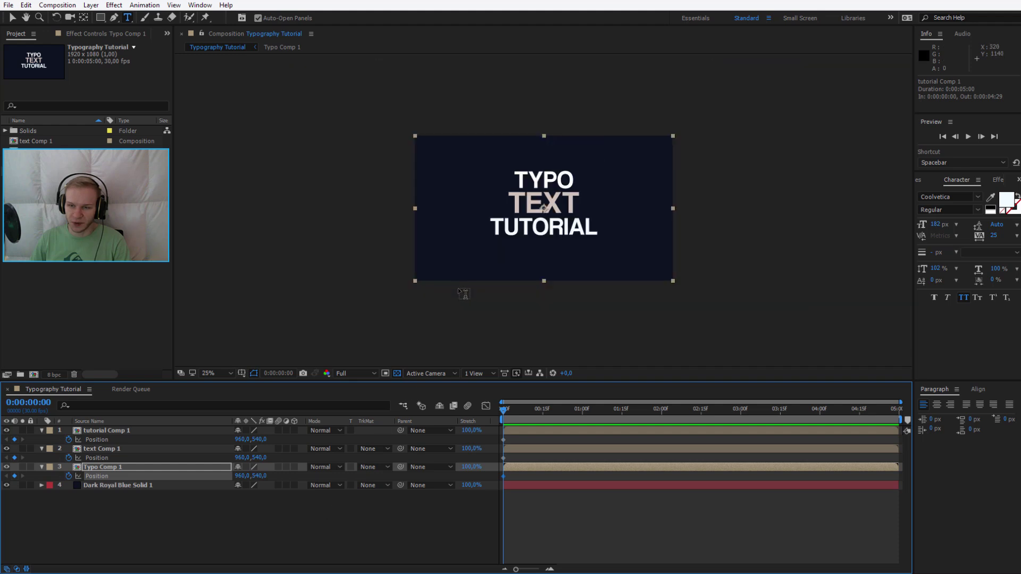
mouse_move(242, 476)
left_mouse_down()
mouse_move(250, 479)
mouse_move(239, 502)
mouse_move(239, 482)
left_mouse_up()
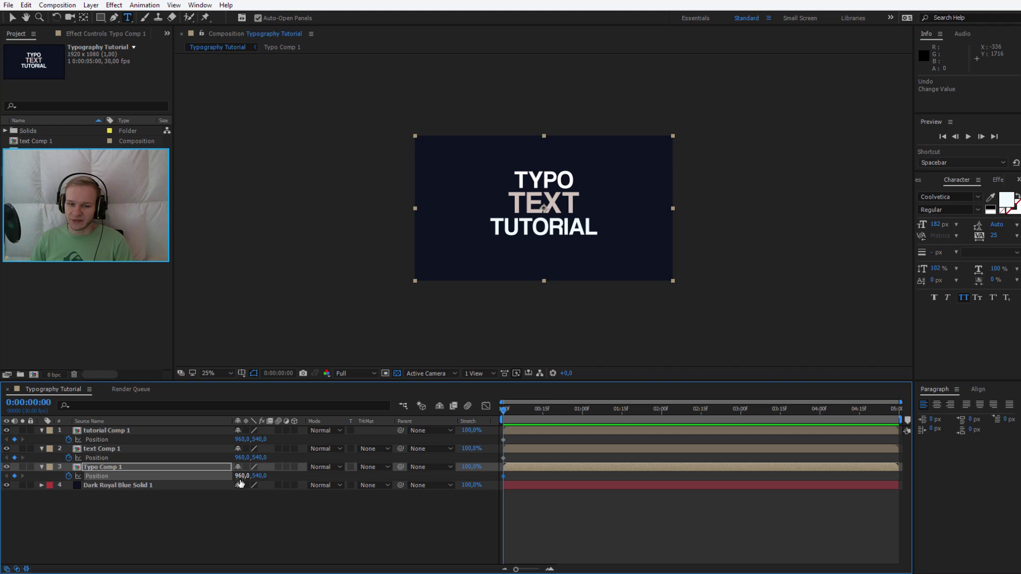
left_click_drag(241, 483, 194, 485)
left_click(242, 481)
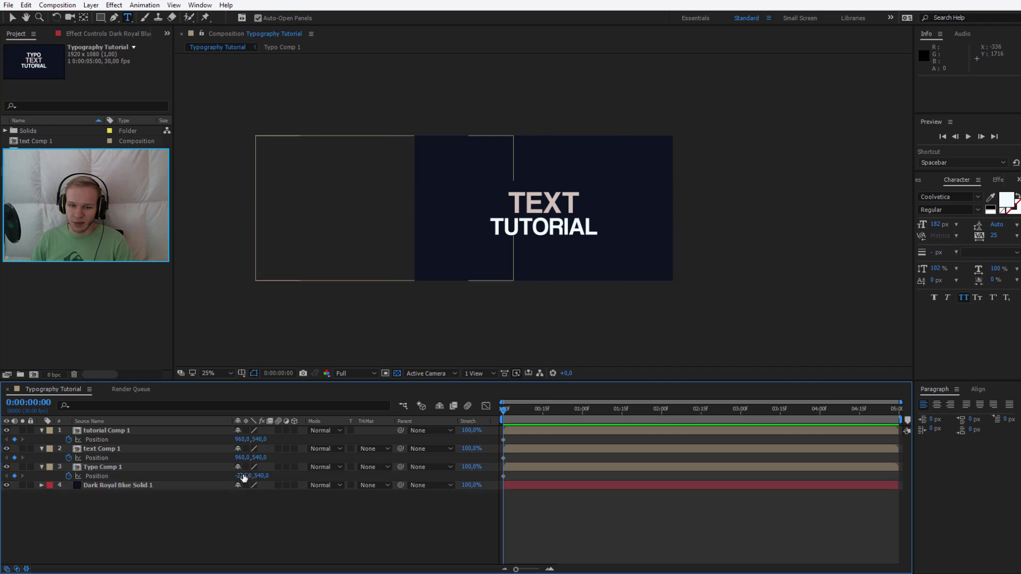
left_click(250, 475)
type("-400")
key("Return")
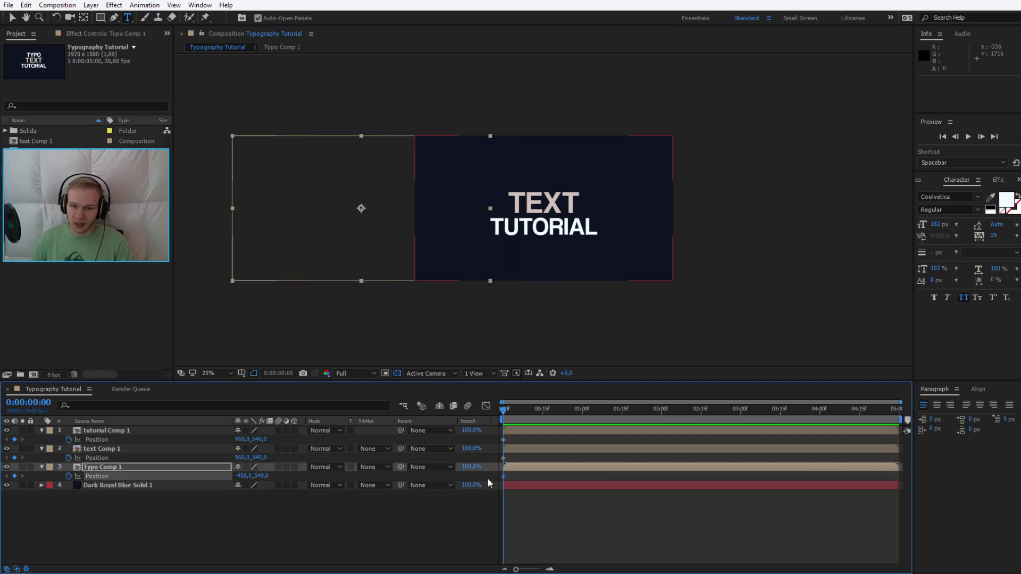
type("-400")
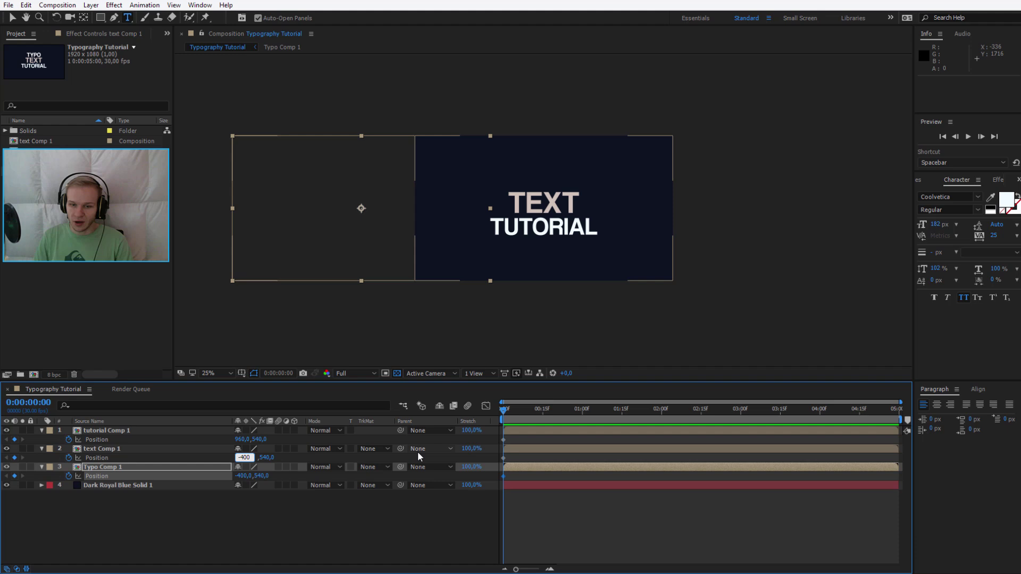
key("Return")
left_click(243, 439)
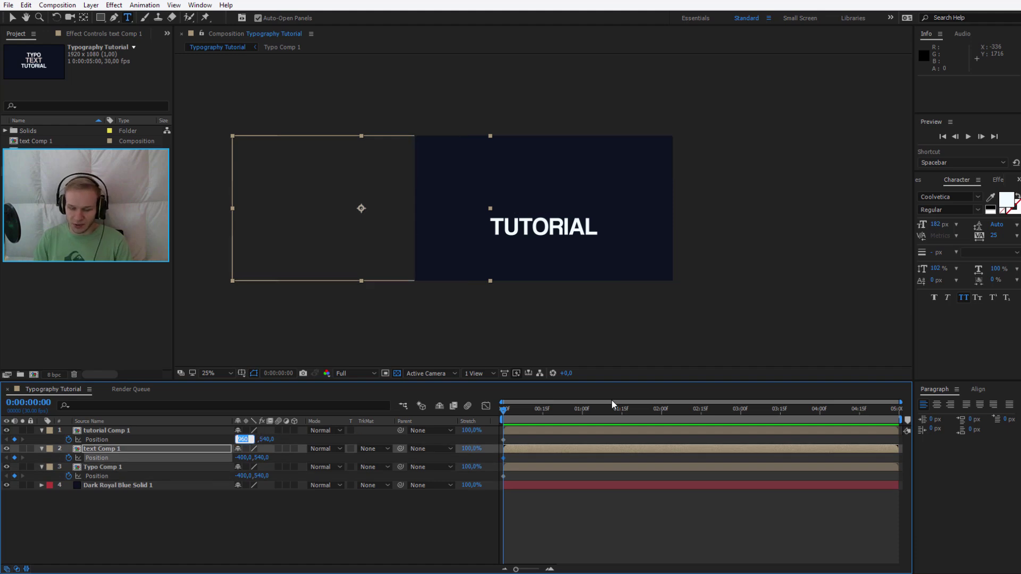
key("Return")
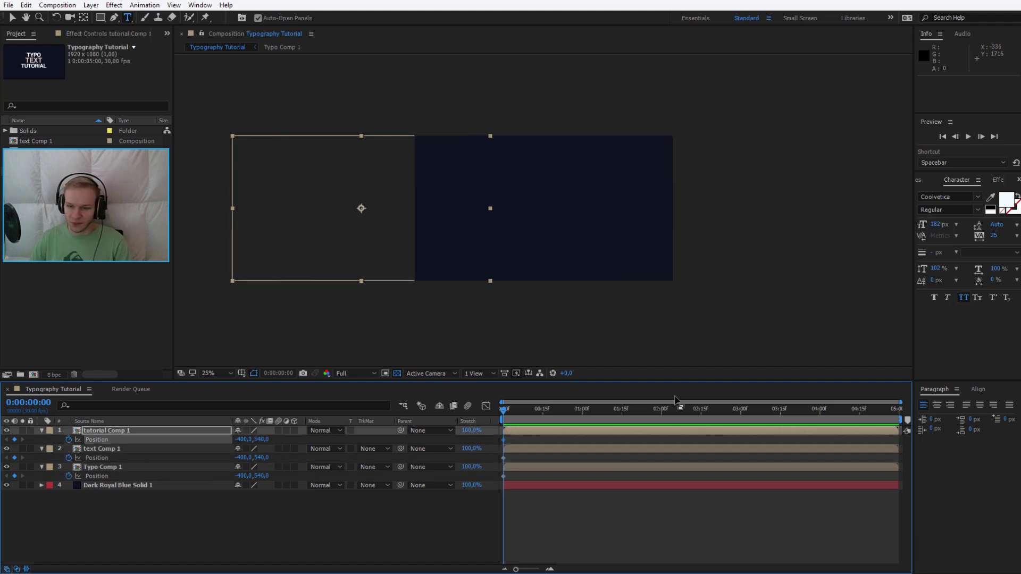
- At 0:01:00, key TUTORIAL, TEXT and TYPO at Position 960,540, centring them
left_click_drag(503, 412, 583, 417)
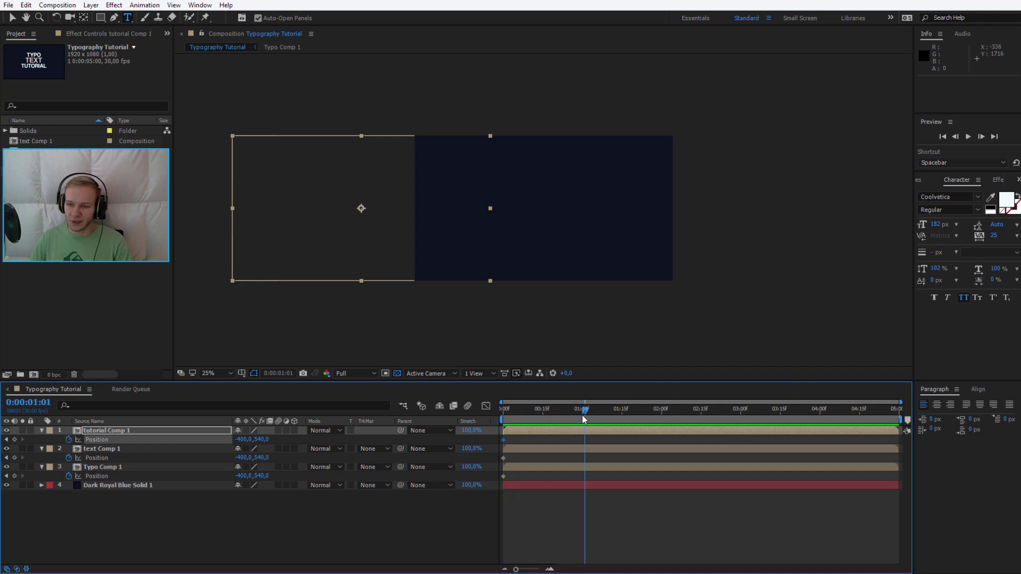
left_click(242, 439)
key("Return")
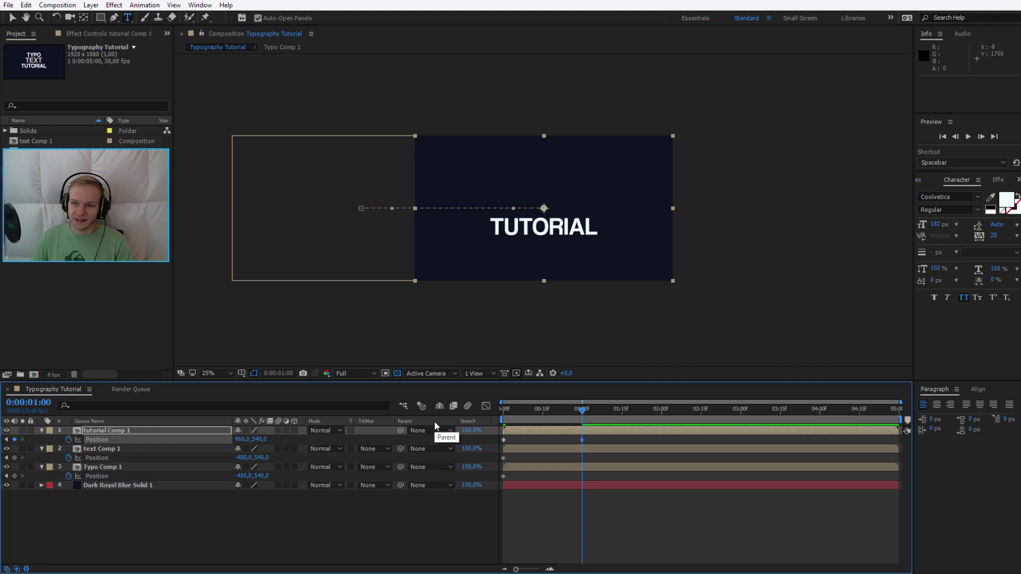
type("960")
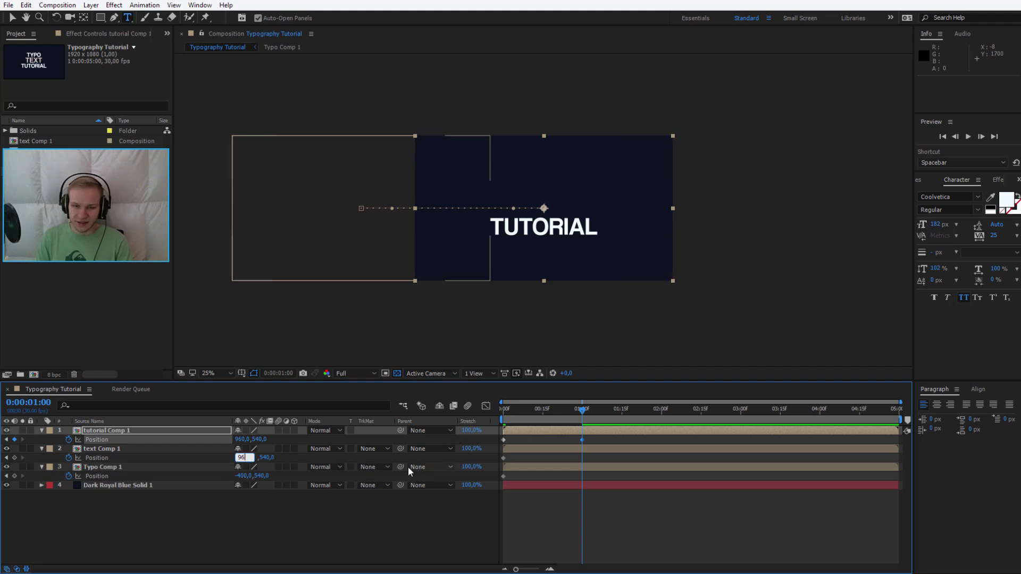
key("Return")
left_click(248, 477)
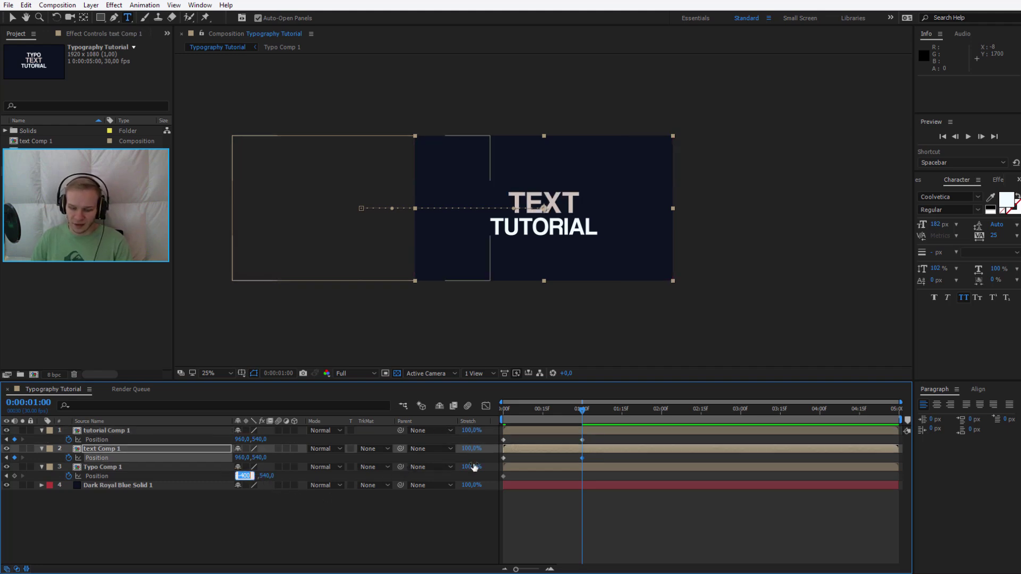
type("960")
key("Return")
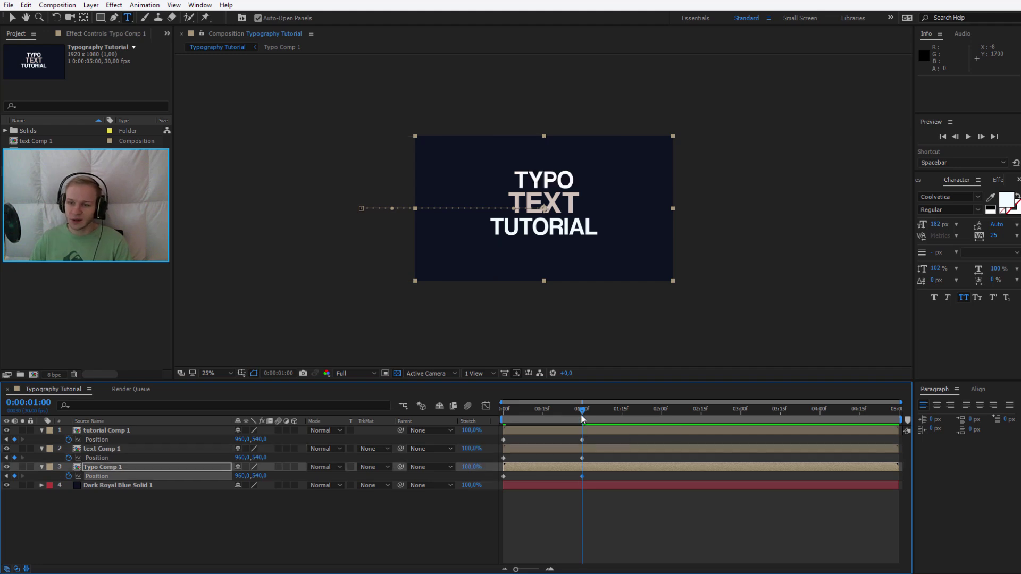
- Add hold Position keyframes at 0:02:00 on all three comps, then scrub to preview the slide-in
left_click_drag(607, 418, 659, 428)
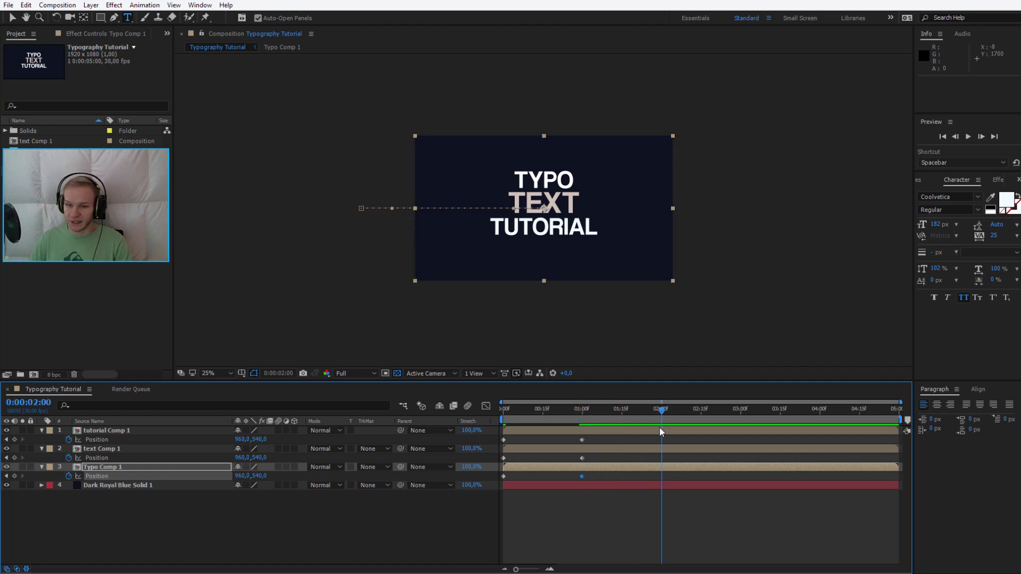
left_click(15, 440)
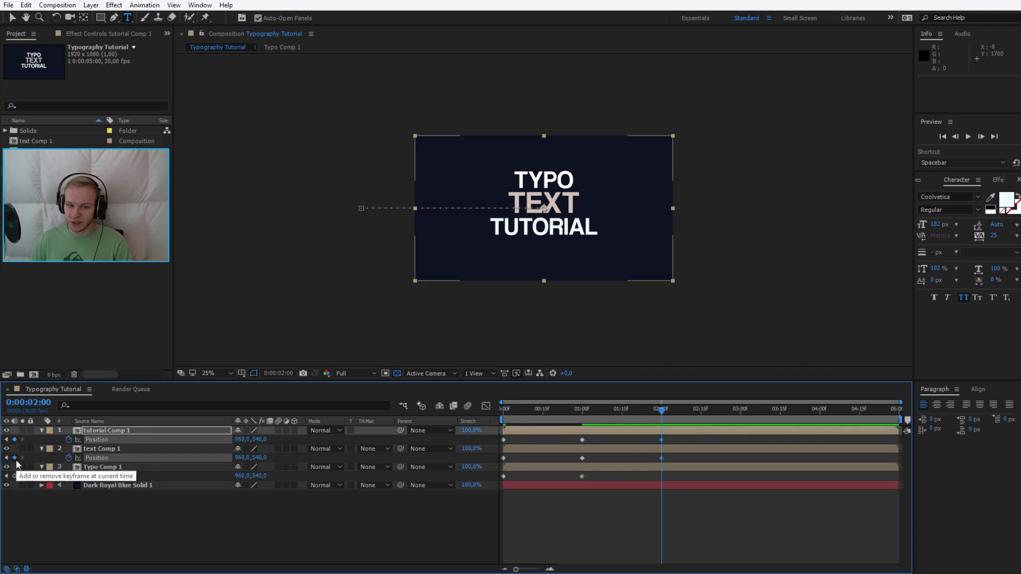
left_click(14, 458)
left_click(14, 476)
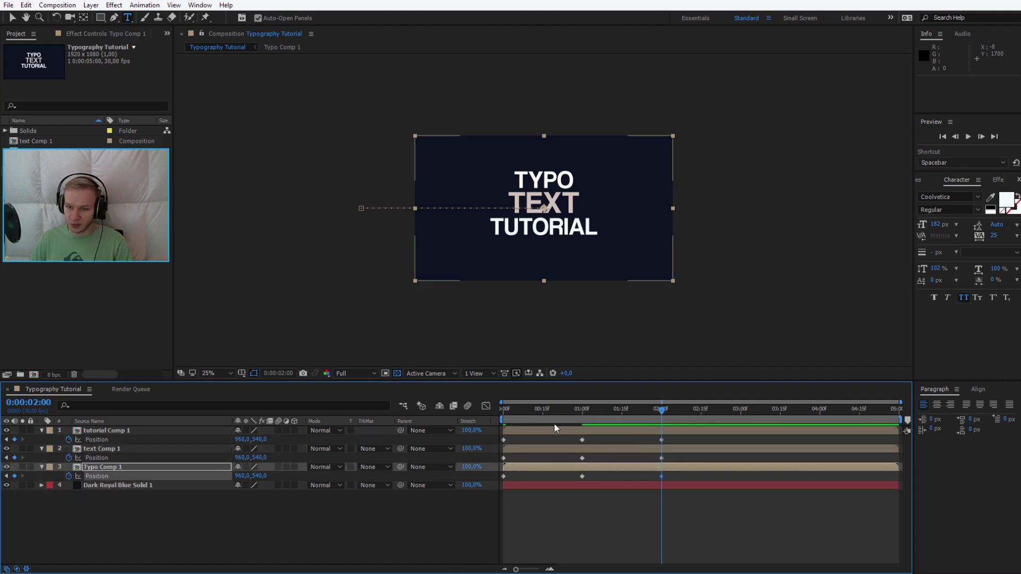
left_click_drag(554, 423, 664, 442)
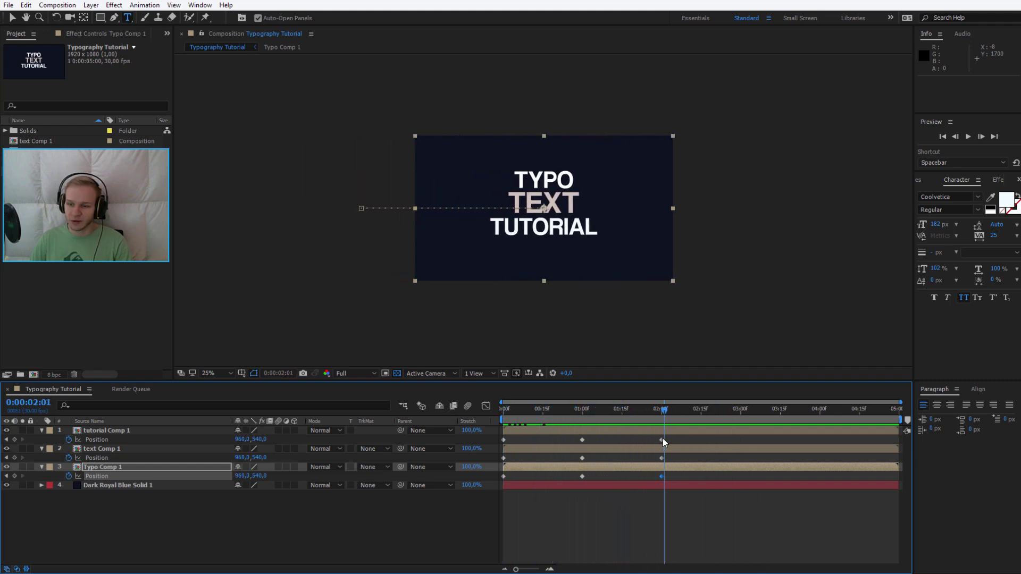
- At 0:03:00, set Position X to 2600 on all three comps, then select TUTORIAL's keyframes
left_click(677, 413)
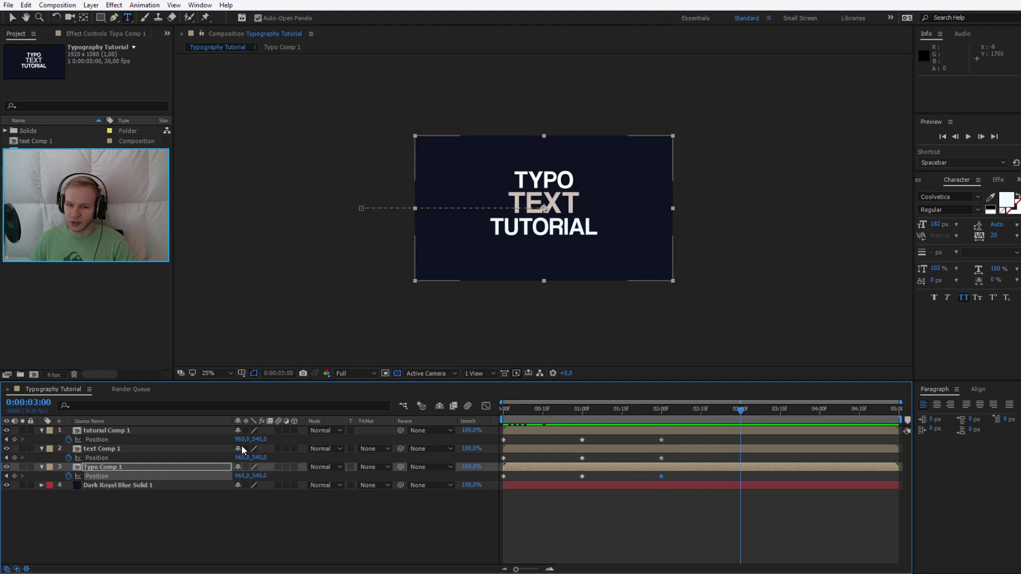
left_click_drag(240, 440, 878, 448)
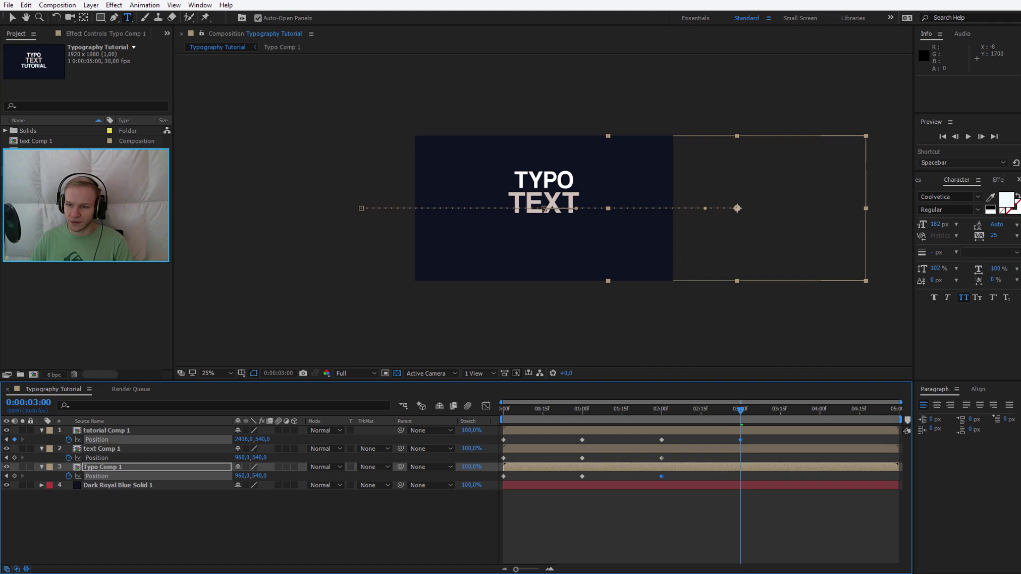
left_click_drag(252, 439, 287, 439)
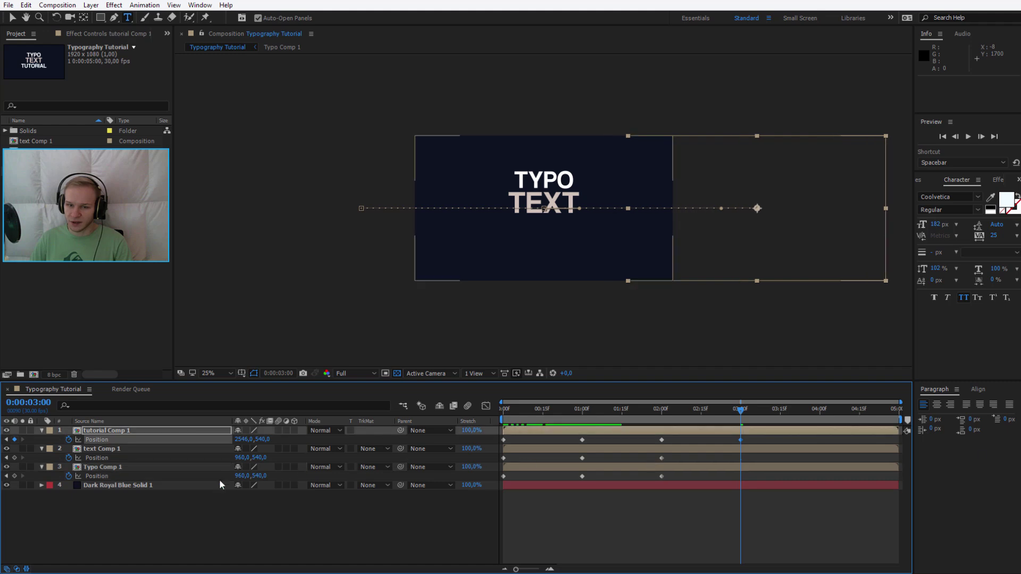
left_click(242, 439)
type("2600")
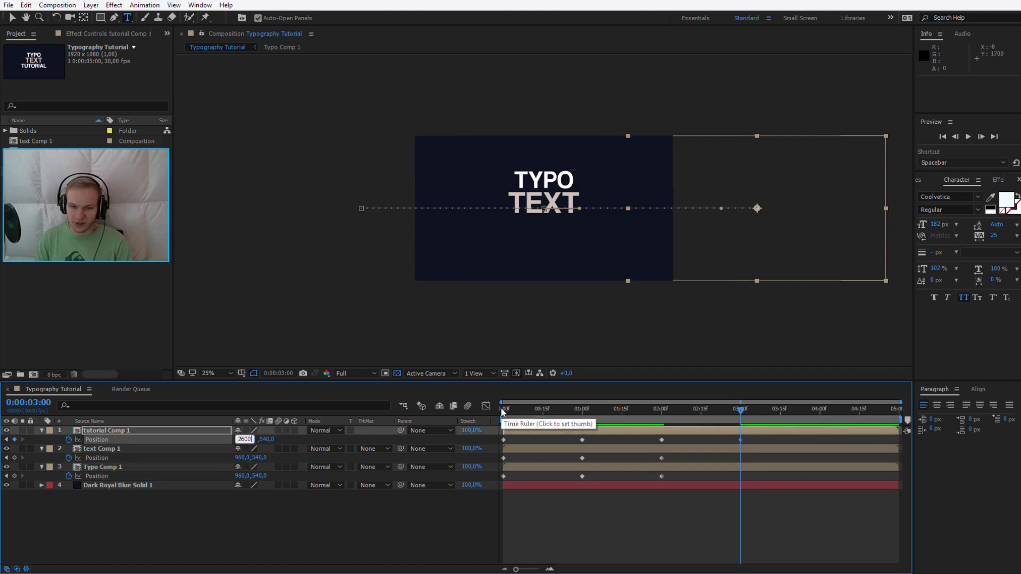
key("Return")
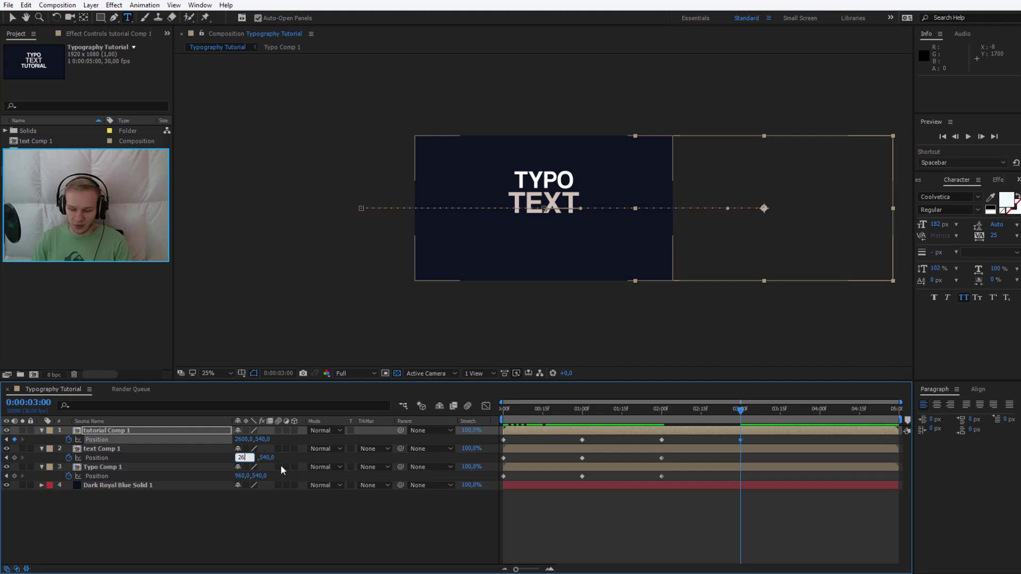
key("Return")
left_click(242, 476)
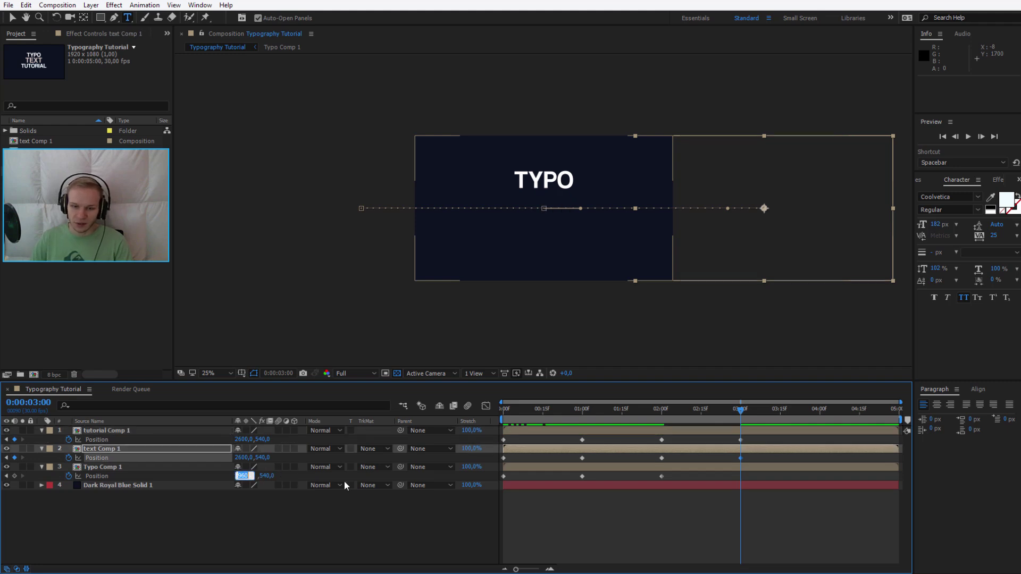
type("2600")
key("Return")
left_click(512, 500)
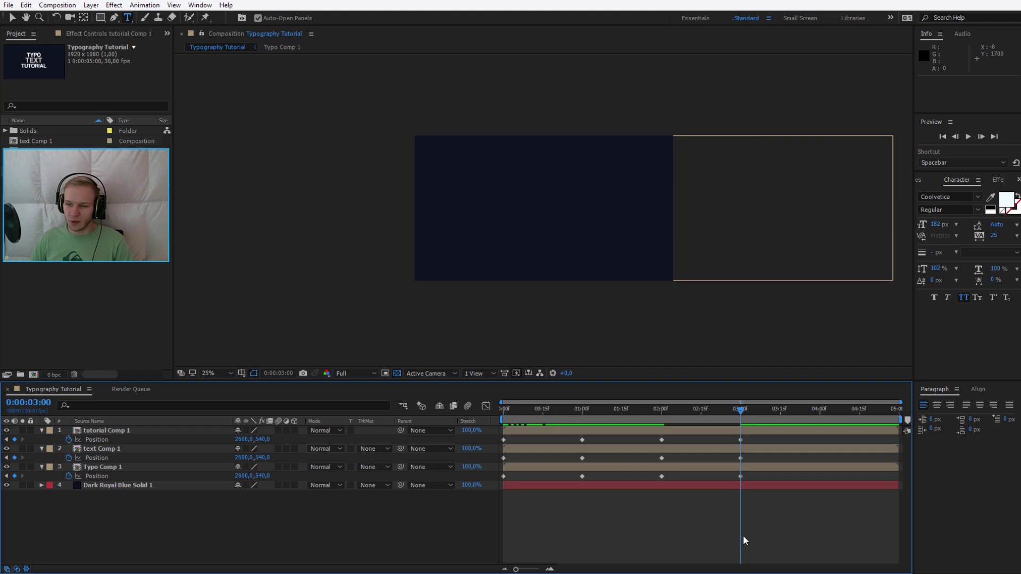
left_click(473, 441)
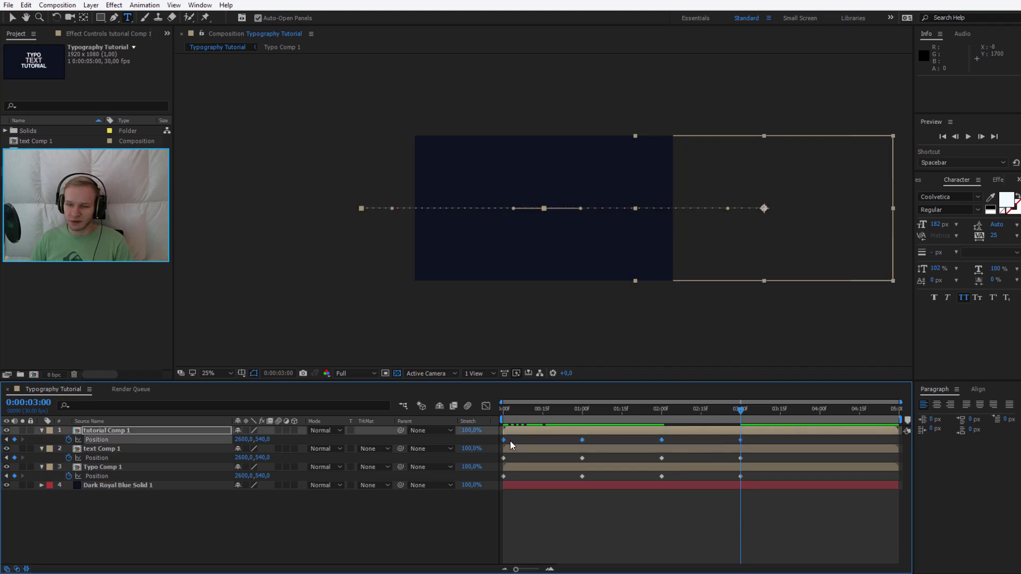
- Apply Easy Ease to TUTORIAL's Position keyframes and select all four of them
right_click(503, 440)
mouse_move(564, 571)
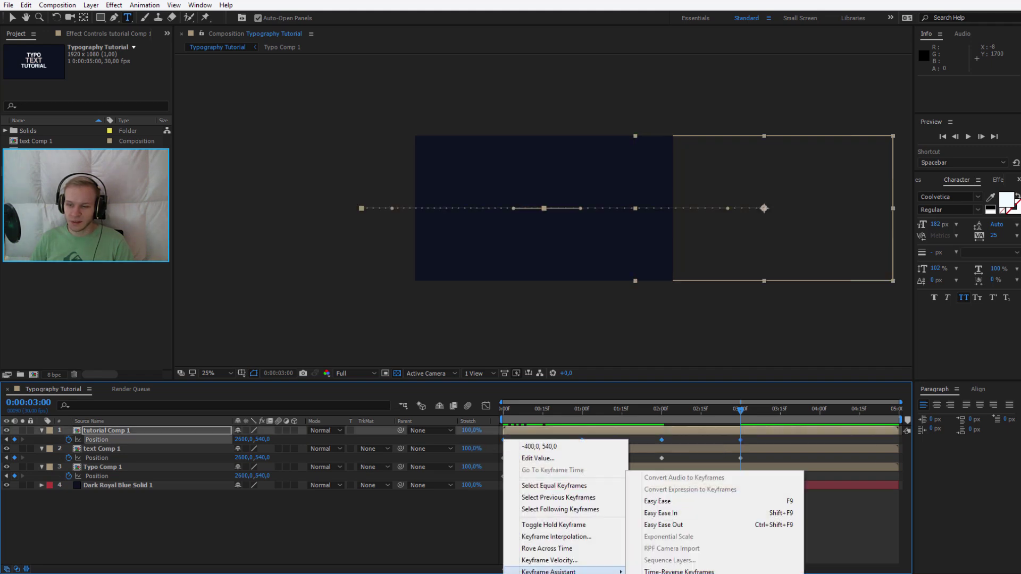
left_click(683, 503)
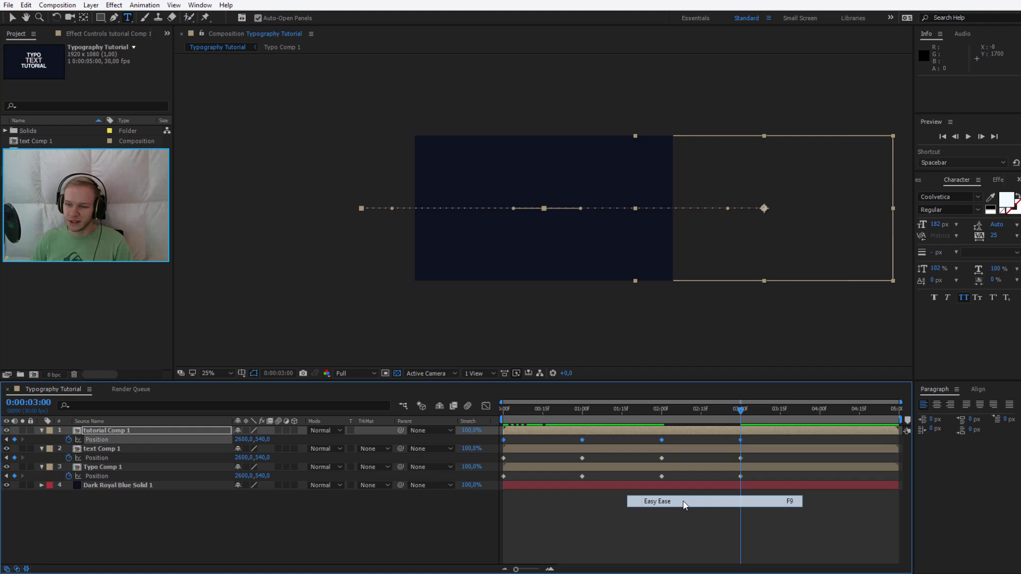
left_click(766, 437)
left_click_drag(773, 439, 499, 449)
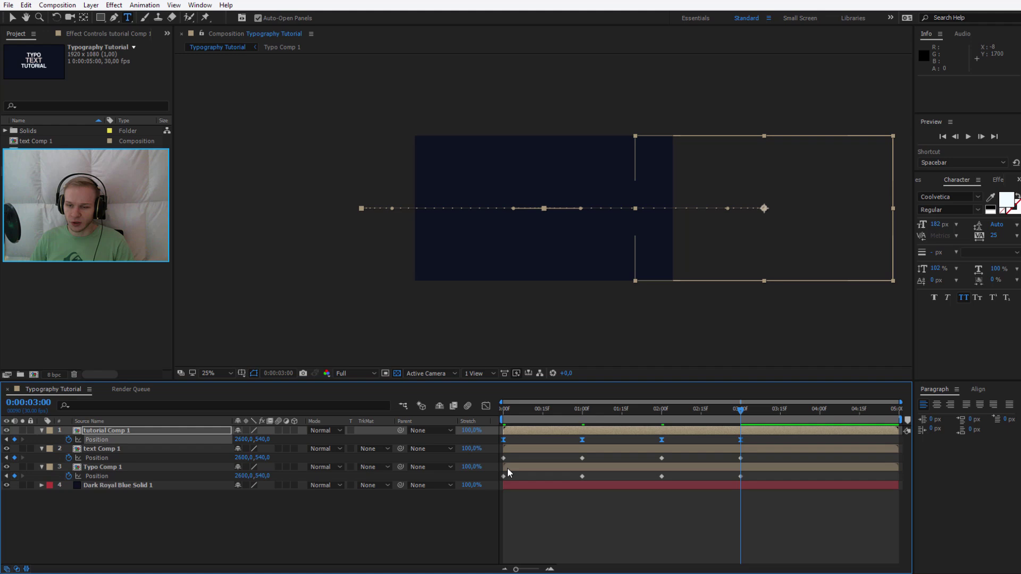
- In the speed graph, drag the 1:00 and 2:00 influence handles outward, then return to start
left_click(486, 406)
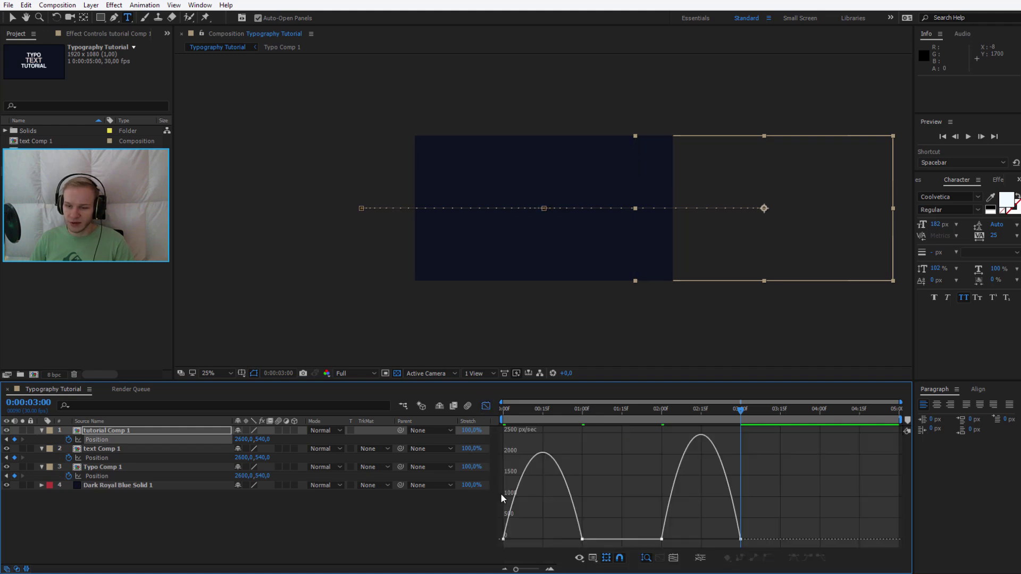
left_click(594, 558)
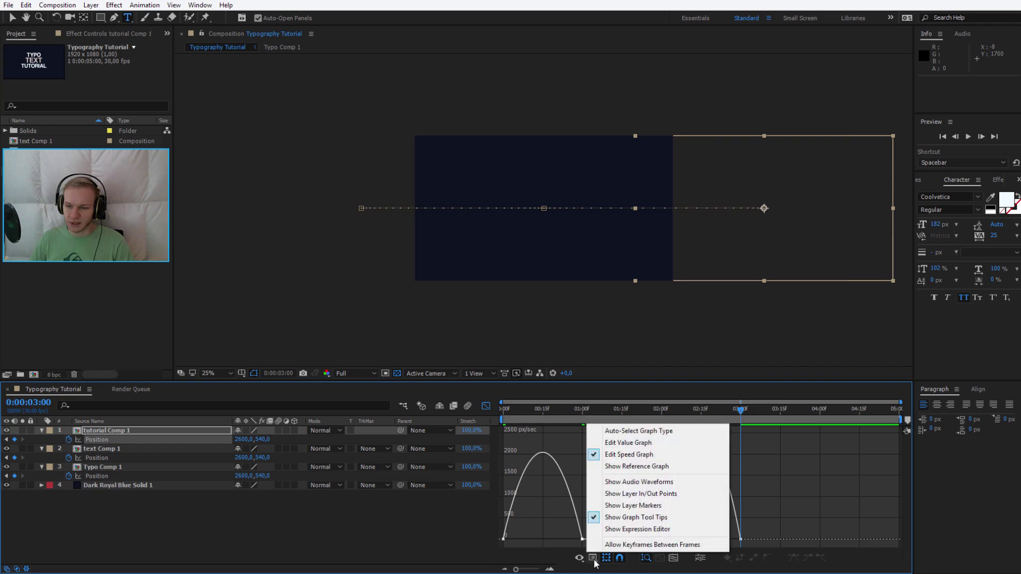
left_click(626, 463)
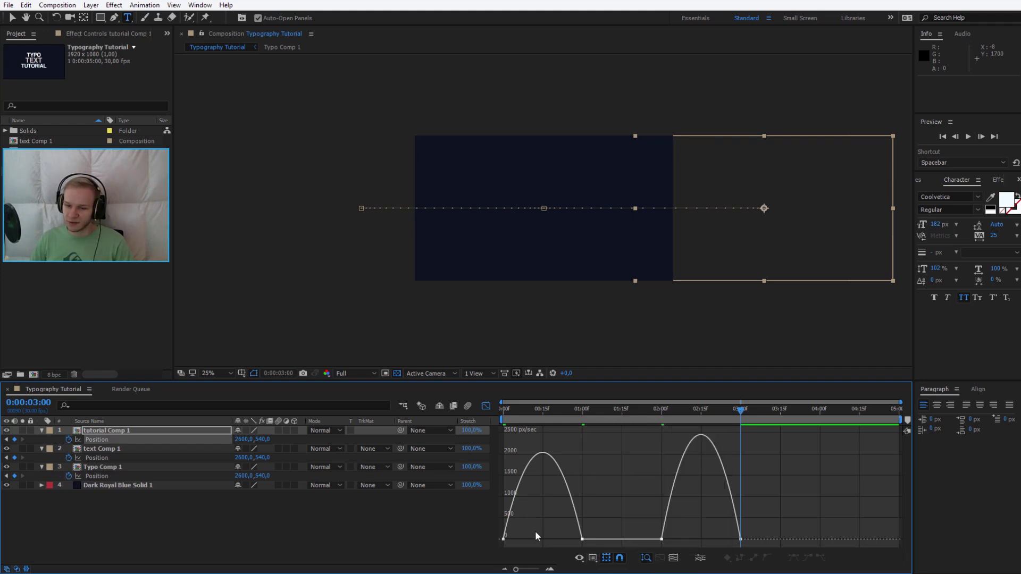
left_click(504, 540)
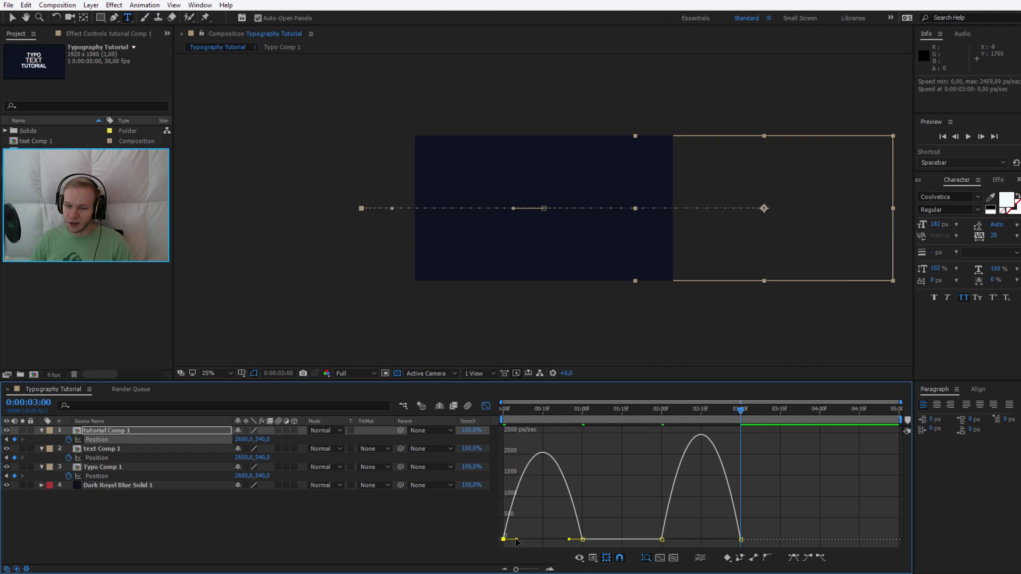
left_click_drag(516, 541, 542, 541)
left_click(662, 539)
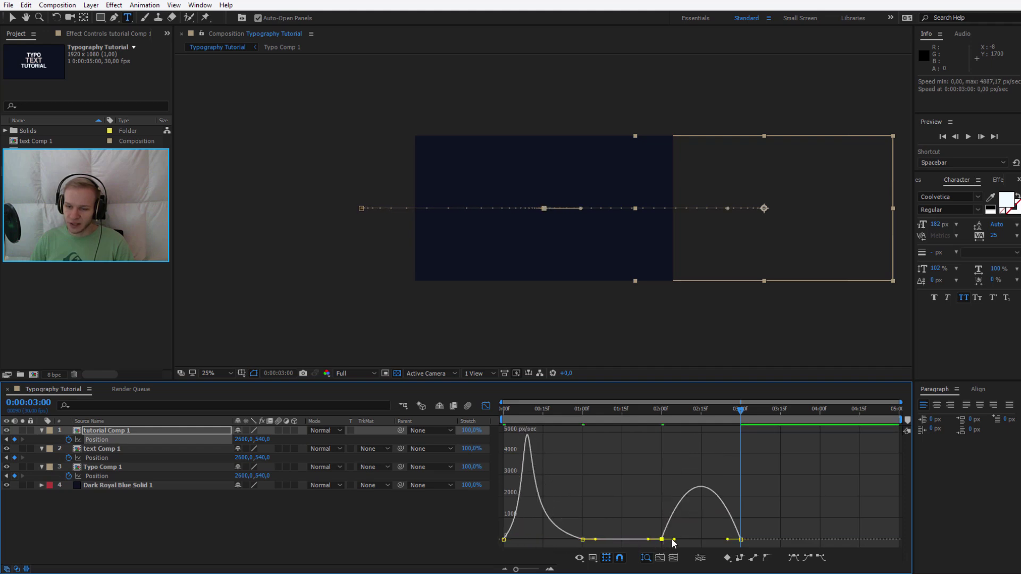
mouse_move(675, 540)
left_mouse_down()
mouse_move(723, 540)
mouse_move(691, 541)
left_mouse_up()
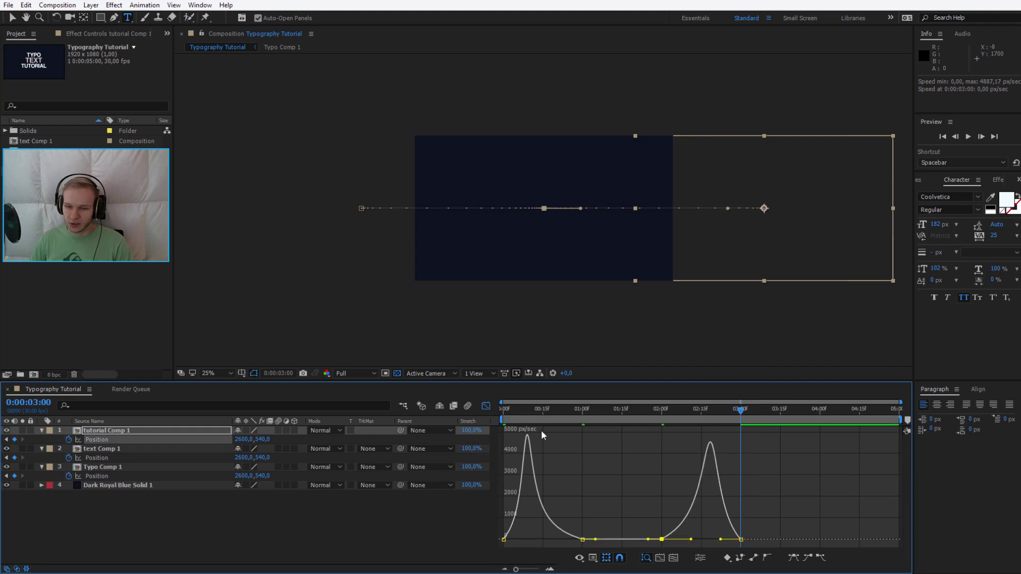
key("Home")
key("space")
left_click(411, 521)
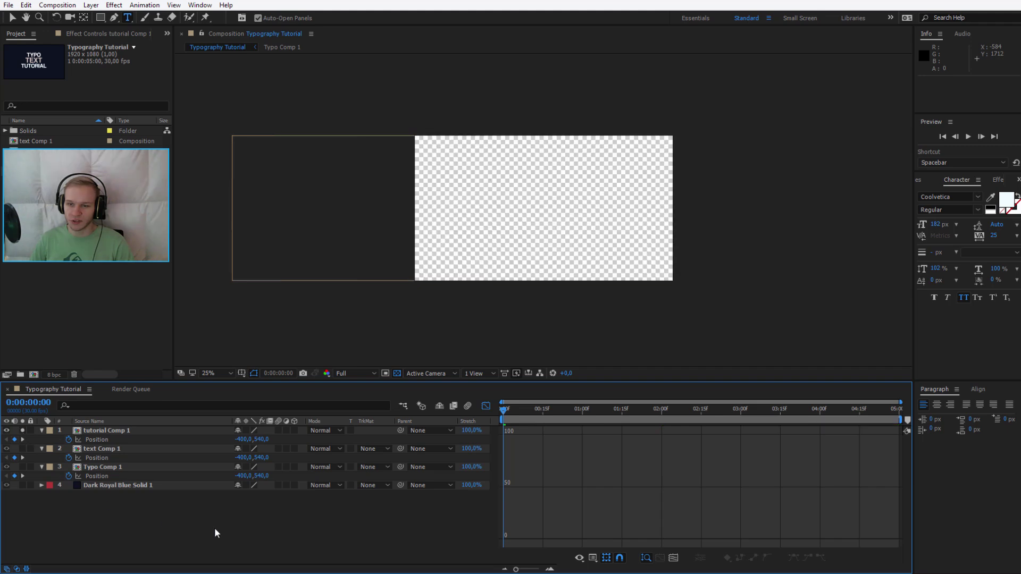
- Solo the Dark Royal Blue Solid and preview TUTORIAL sliding in over the navy background
left_click(23, 485)
key("space")
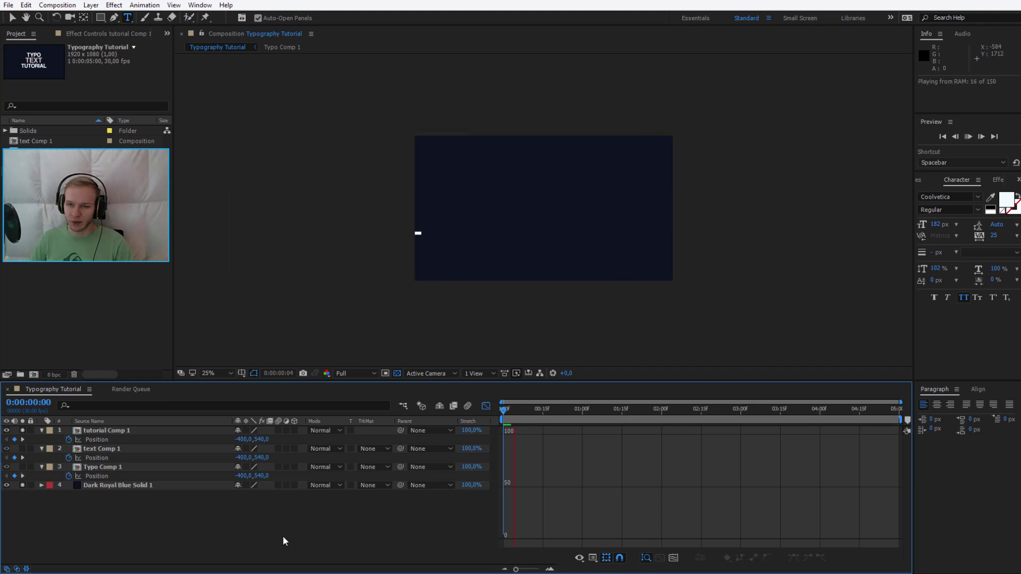
left_click(97, 440)
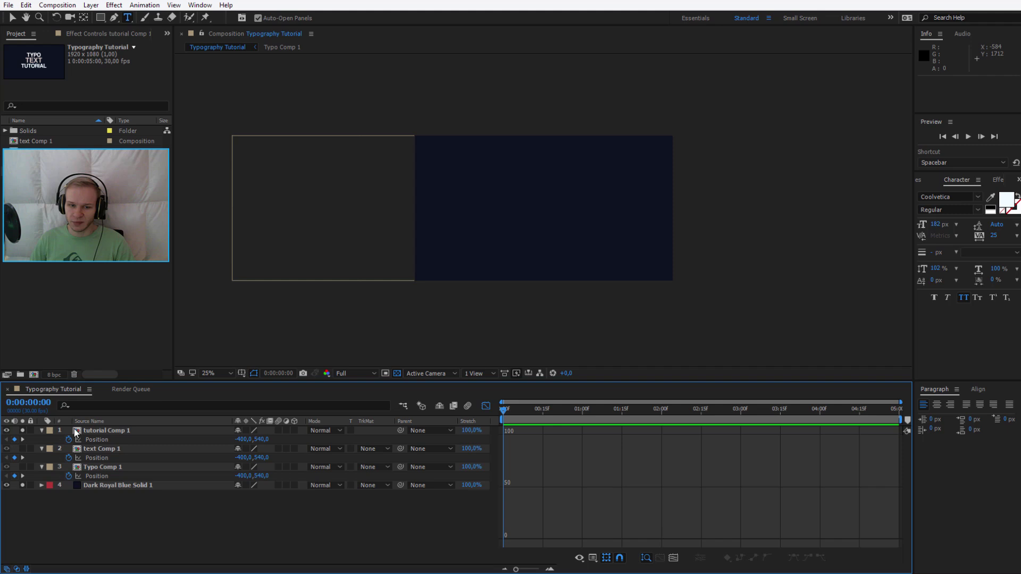
left_click(384, 537)
key("space")
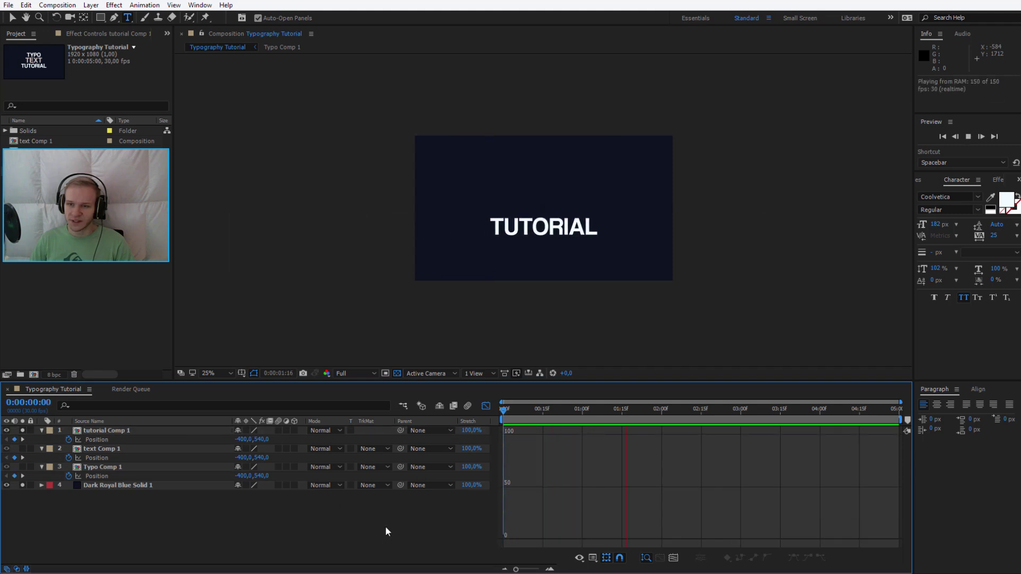
key("space")
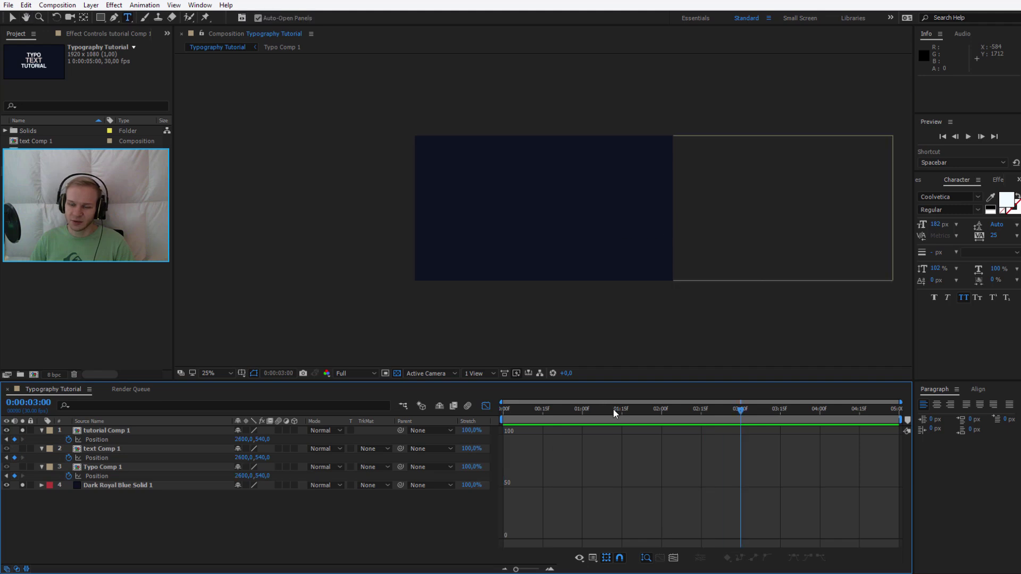
- Copy TUTORIAL's four Position keyframes and paste them onto text Comp 1's Position
left_click_drag(614, 409, 524, 410)
left_click(485, 406)
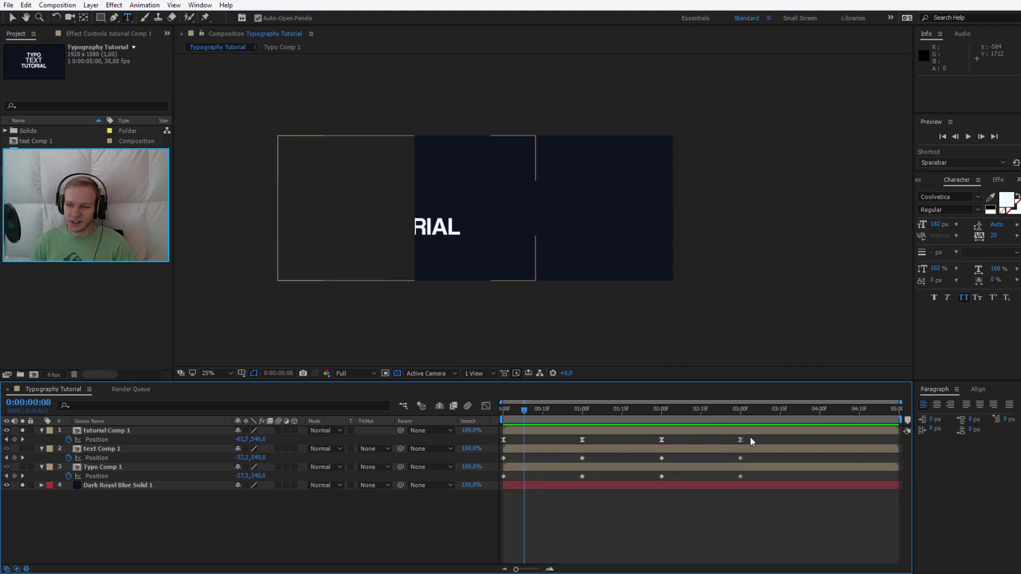
left_click_drag(753, 440, 495, 442)
key("ctrl+c")
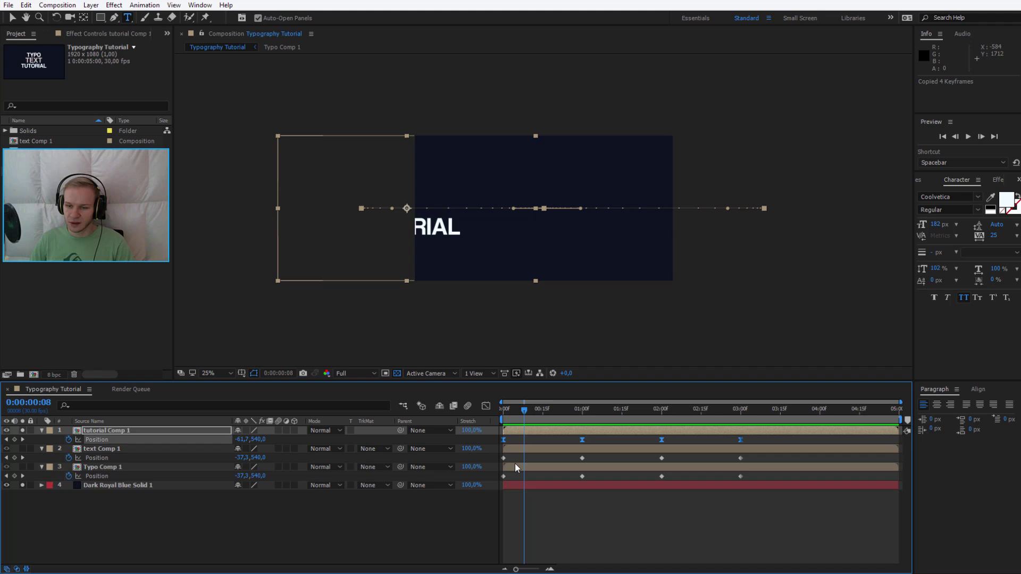
left_click(106, 462)
key("ctrl+v")
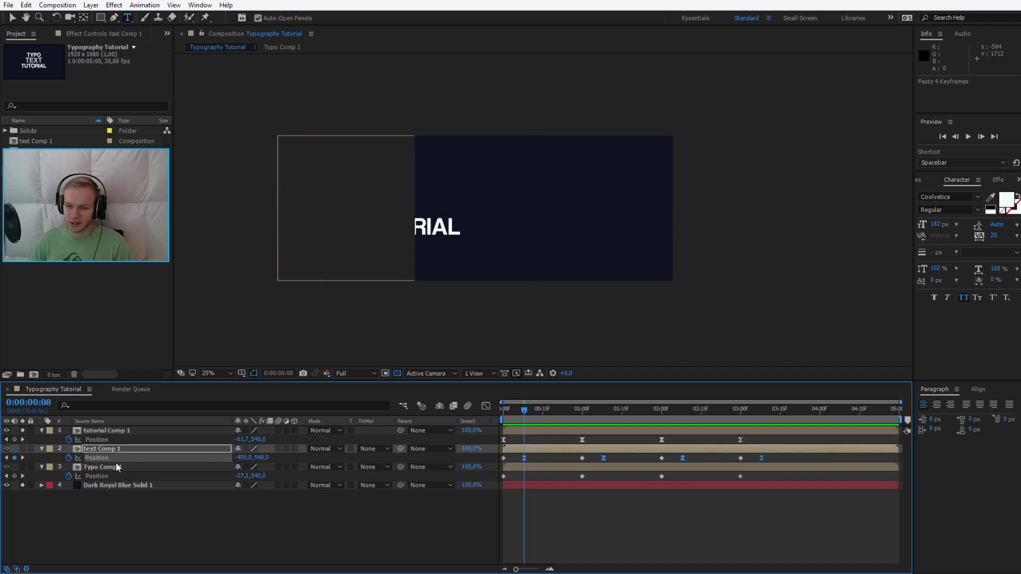
- Apply Easy Ease (F9) to Typo Comp 1's Position keyframes
left_click_drag(525, 414, 488, 416)
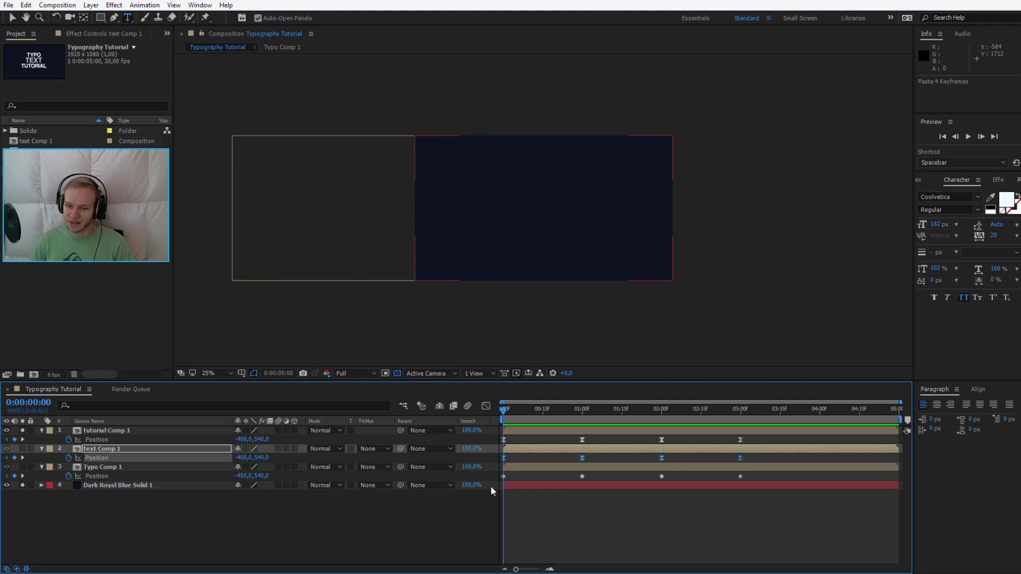
left_click(99, 475)
key("F9")
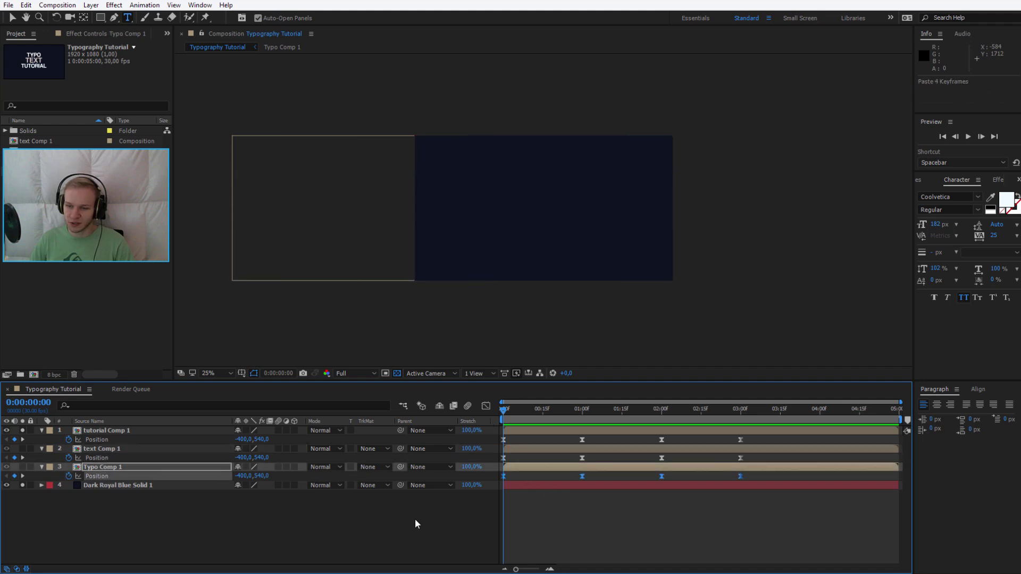
left_click(452, 508)
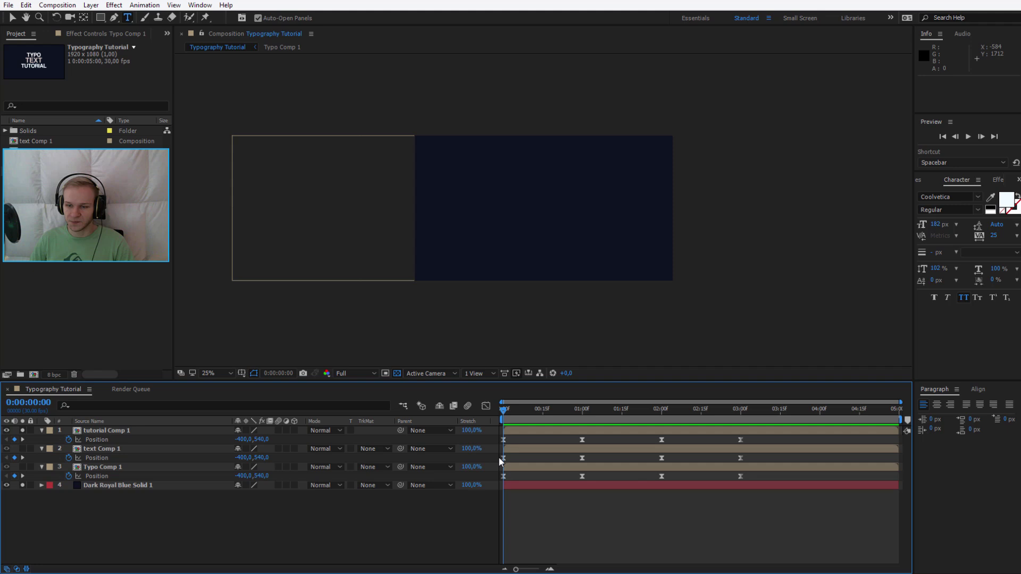
- Turn off Solo on tutorial Comp 1 and the background solid to show all three lines
key("space")
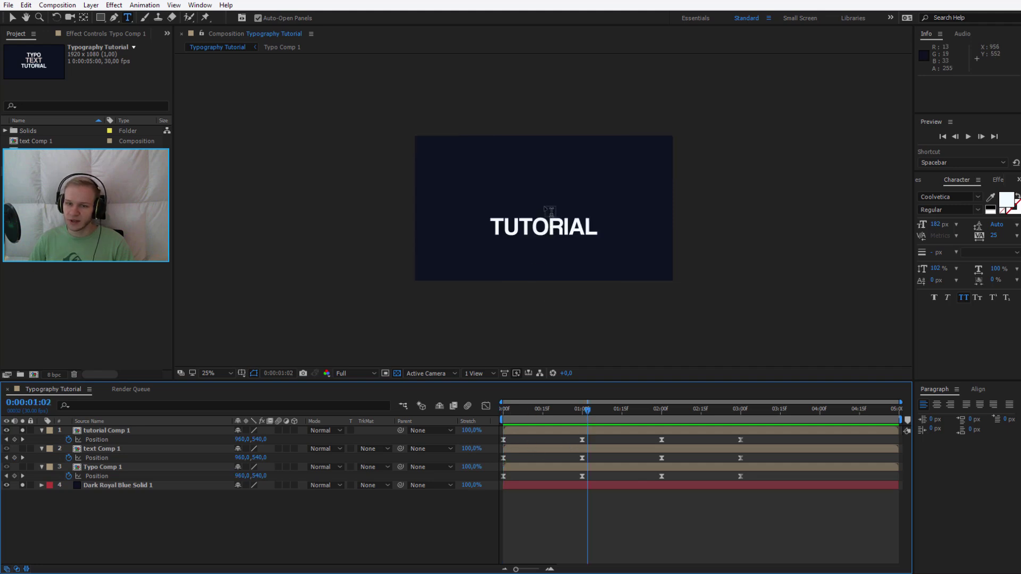
left_click(22, 431)
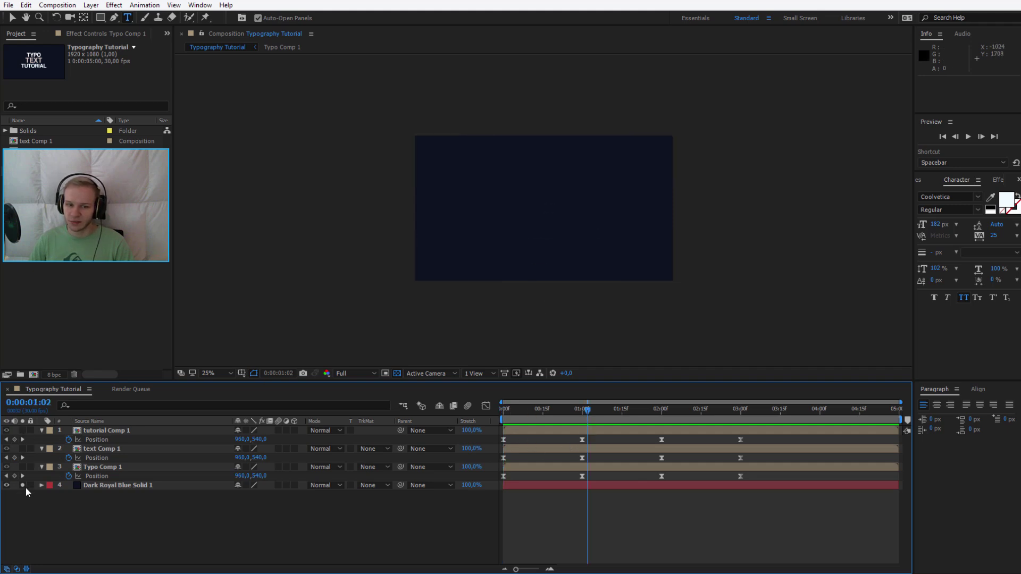
left_click(23, 485)
left_click(551, 409)
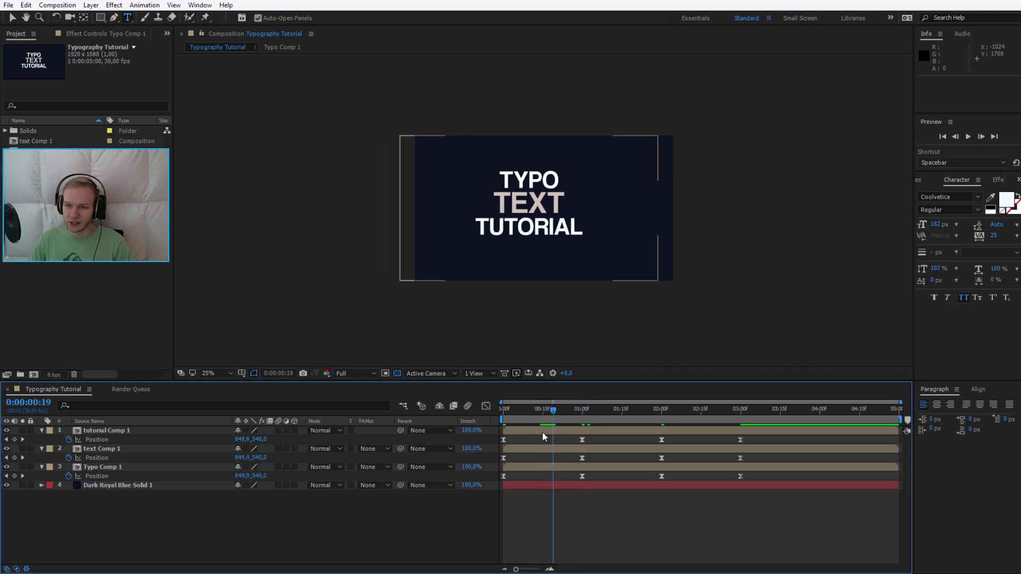
- Offset text Comp 1 one frame later for a staggered start, then preview all three lines
left_click(542, 432)
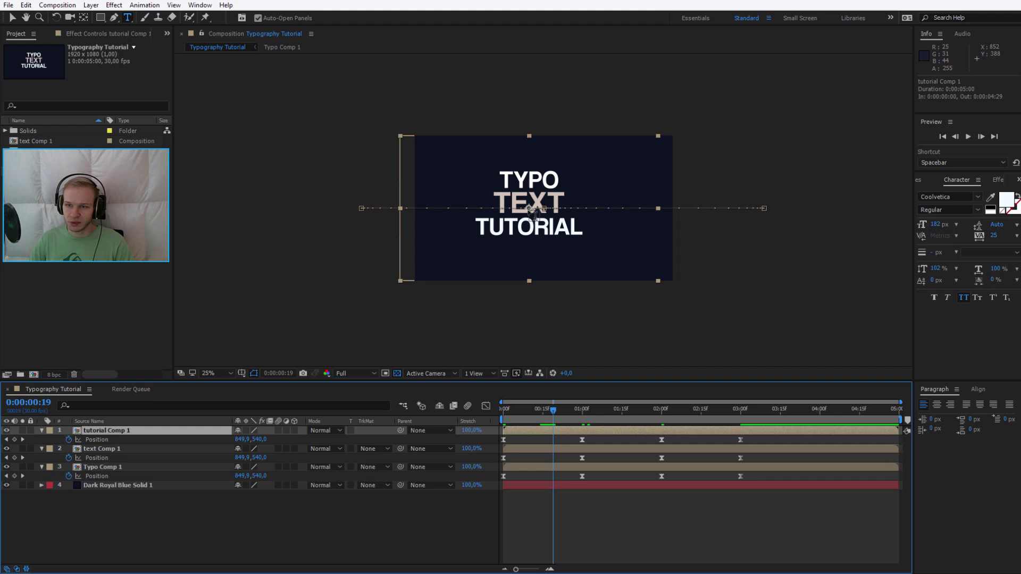
left_click(101, 448)
left_click(107, 468)
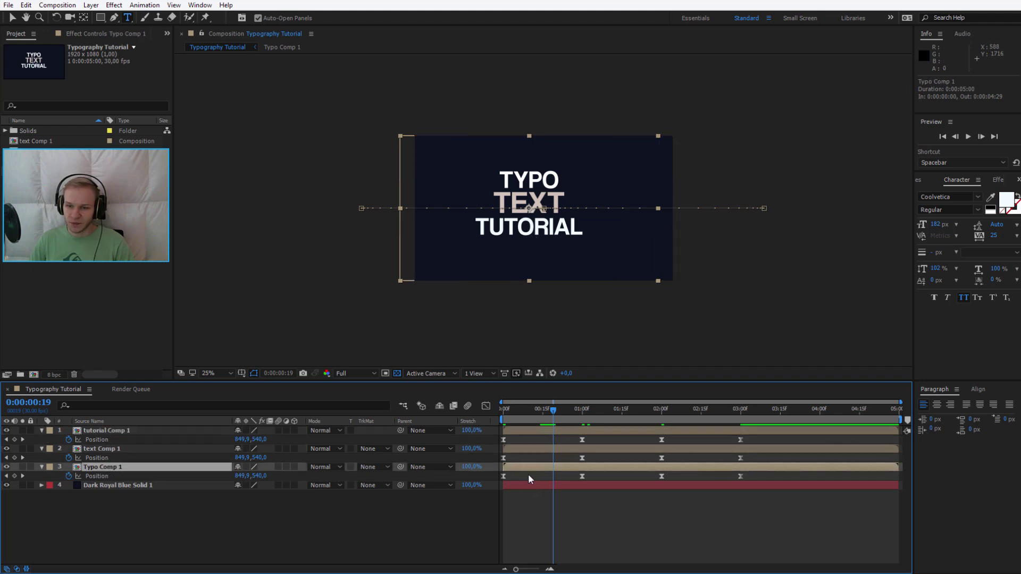
left_click(518, 451)
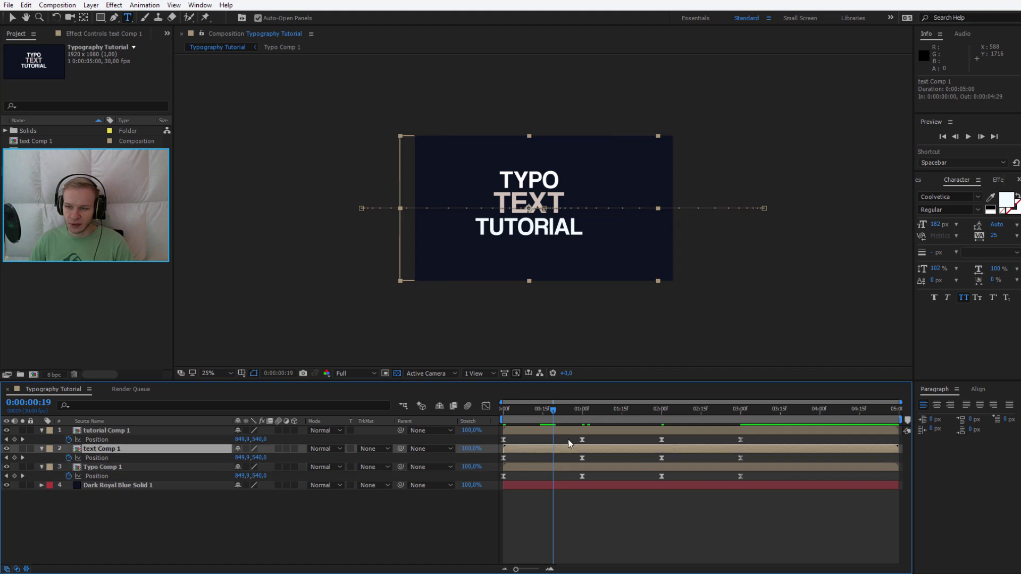
left_click_drag(899, 407, 606, 405)
left_click_drag(528, 450, 901, 402)
left_click(353, 546)
left_click_drag(516, 414, 504, 415)
key("space")
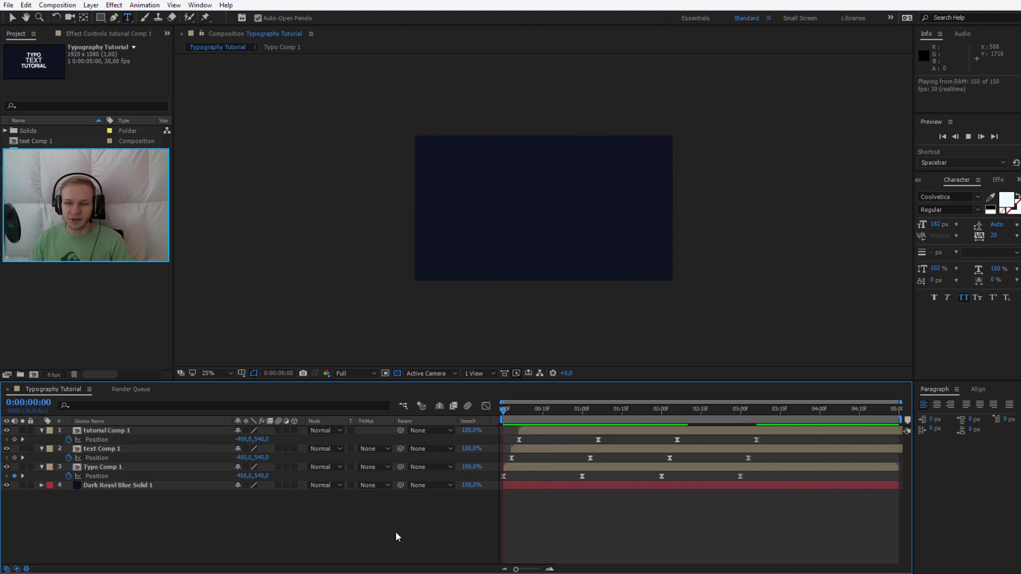
- Shift the post-2:00 hold and fly-off keyframes of all three layers later, exiting around four seconds
key("space")
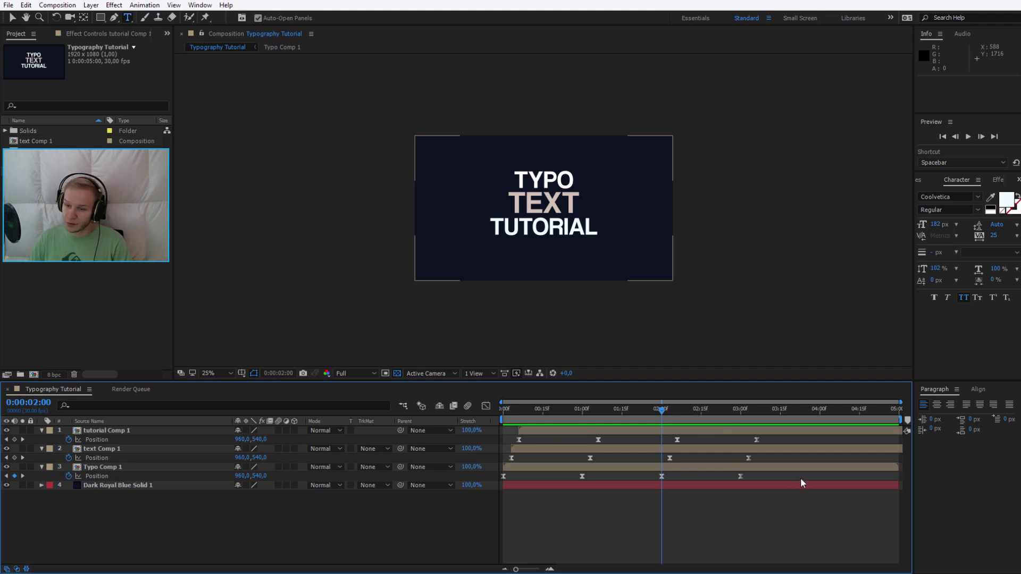
left_click_drag(800, 478, 755, 442)
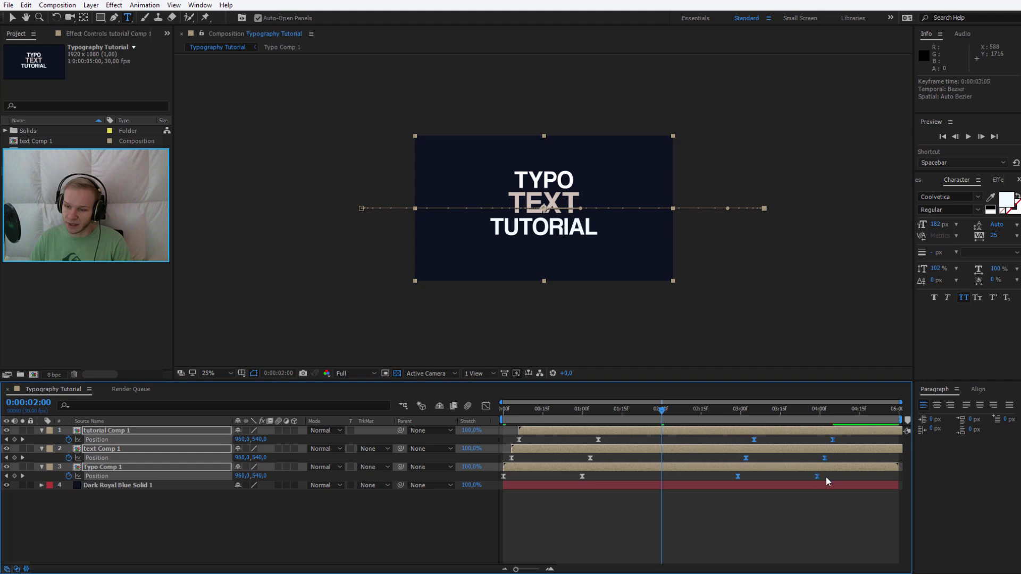
left_click_drag(839, 478, 859, 441)
left_click_drag(873, 475, 614, 442)
key("Home")
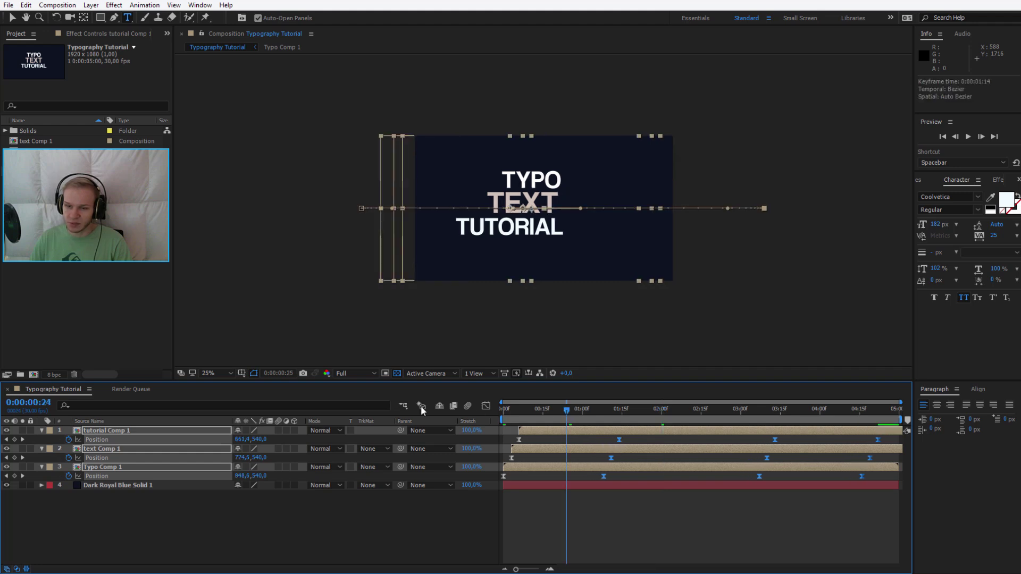
left_click(400, 535)
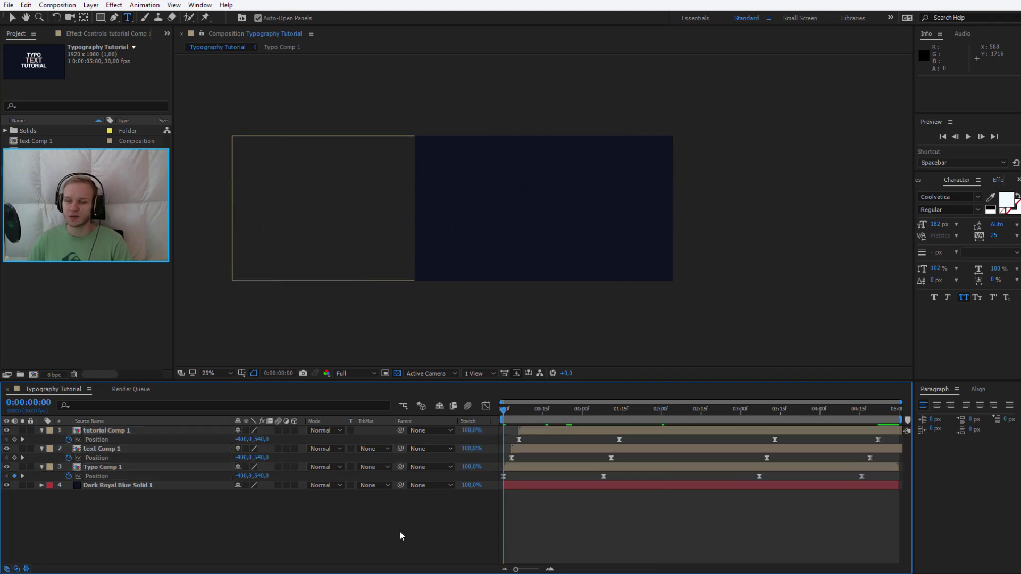
key("space")
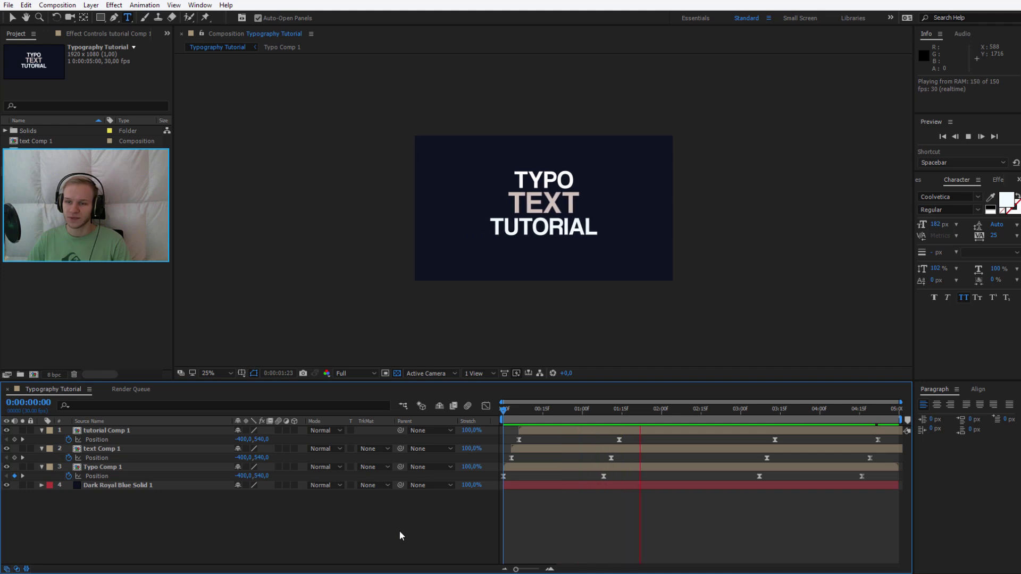